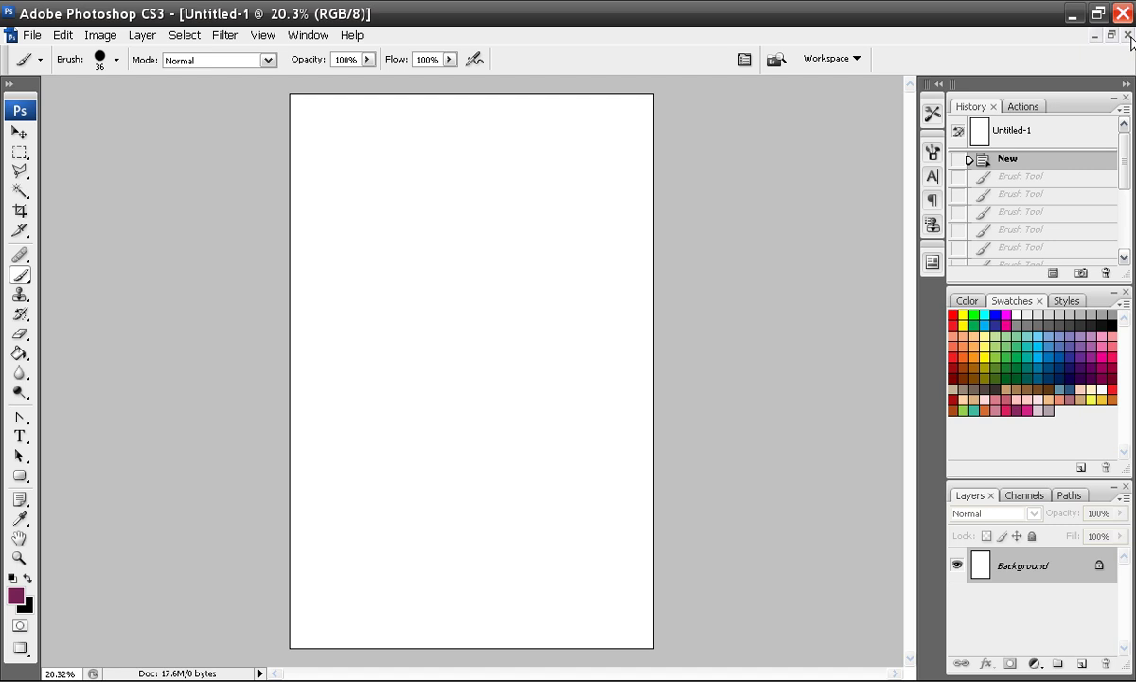
Close the open blank document and create a new 17 × 26 cm RGB document at 300 pixels/inch with a white background
click(575, 279)
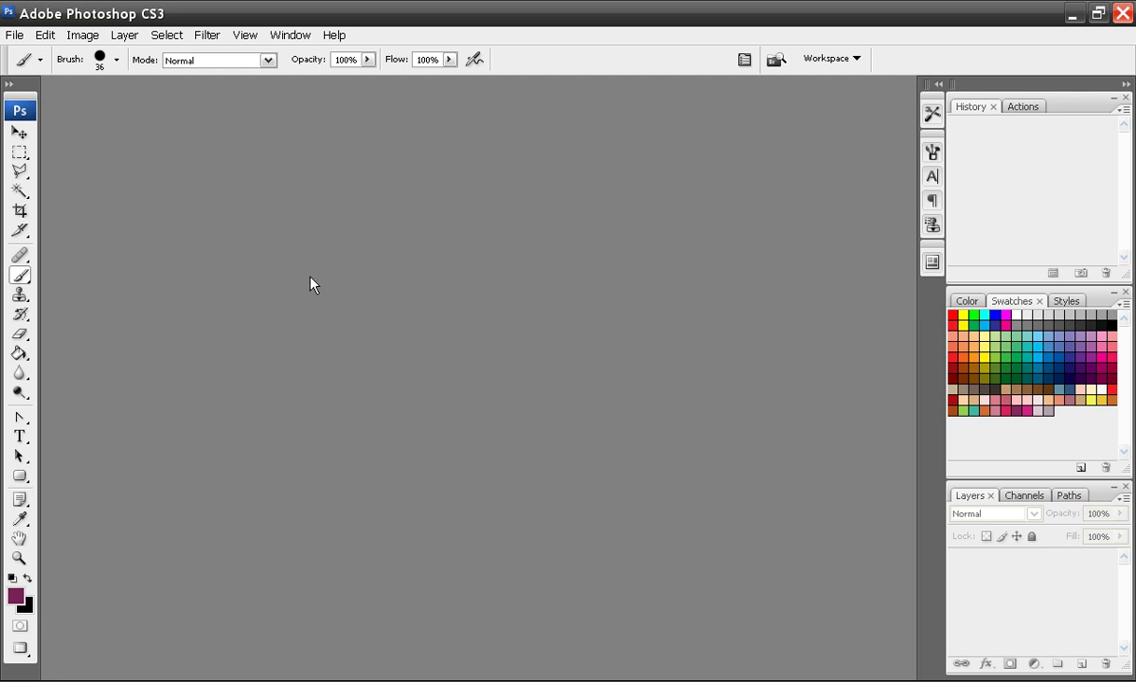
click(14, 35)
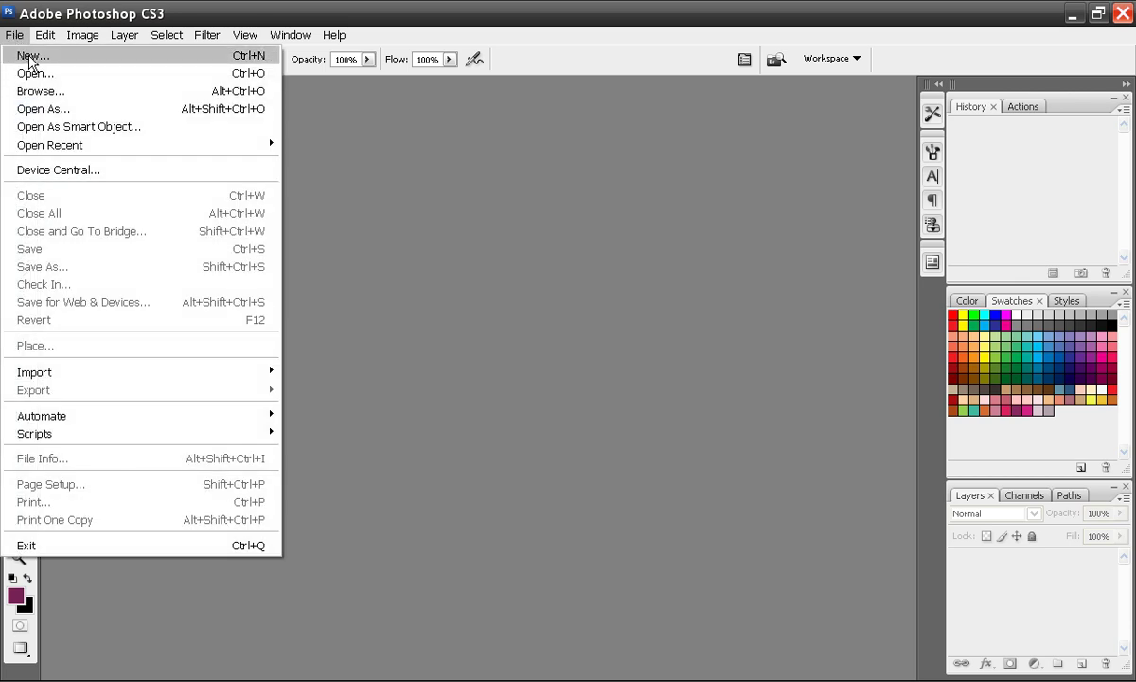
click(26, 55)
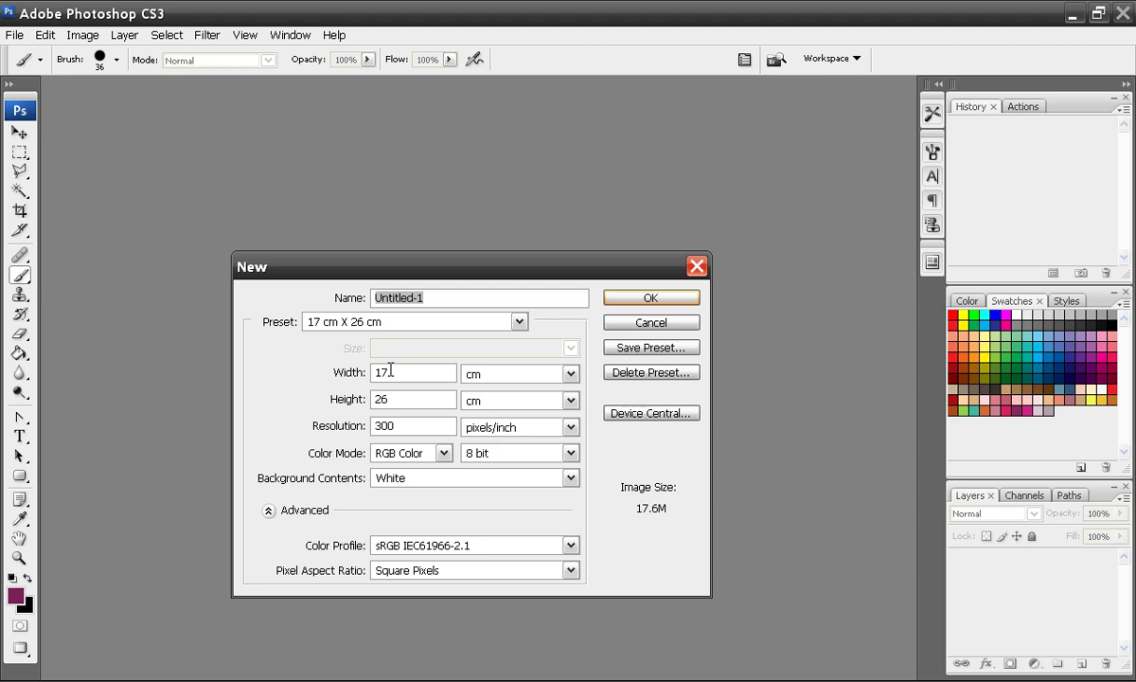
click(506, 378)
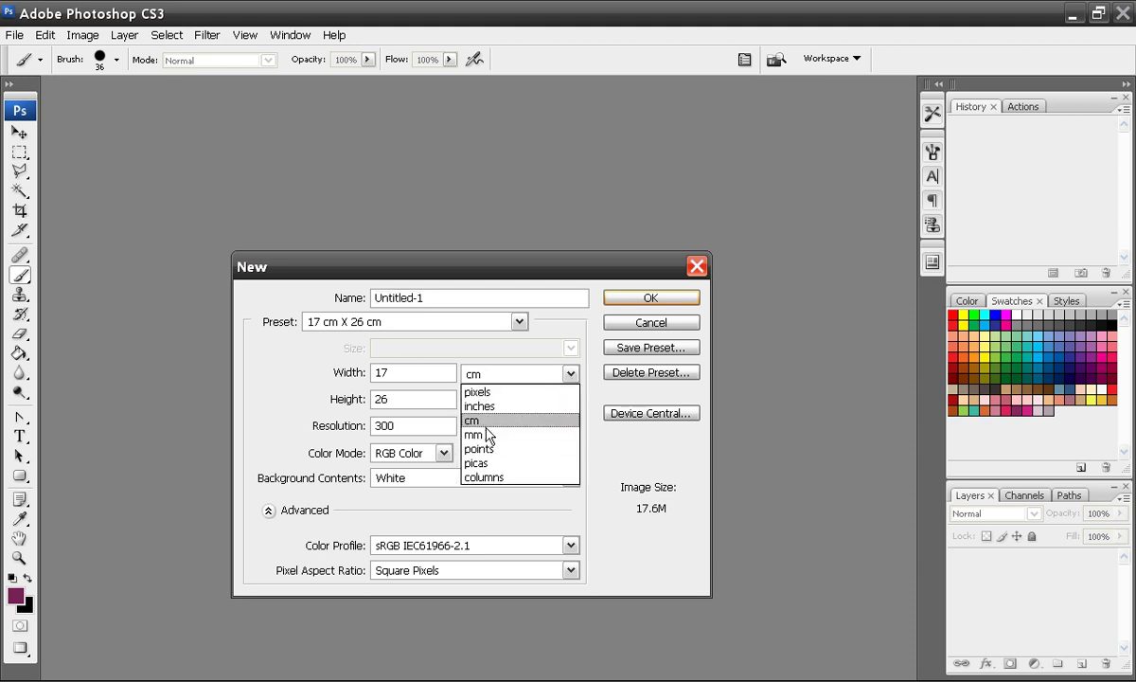
click(454, 393)
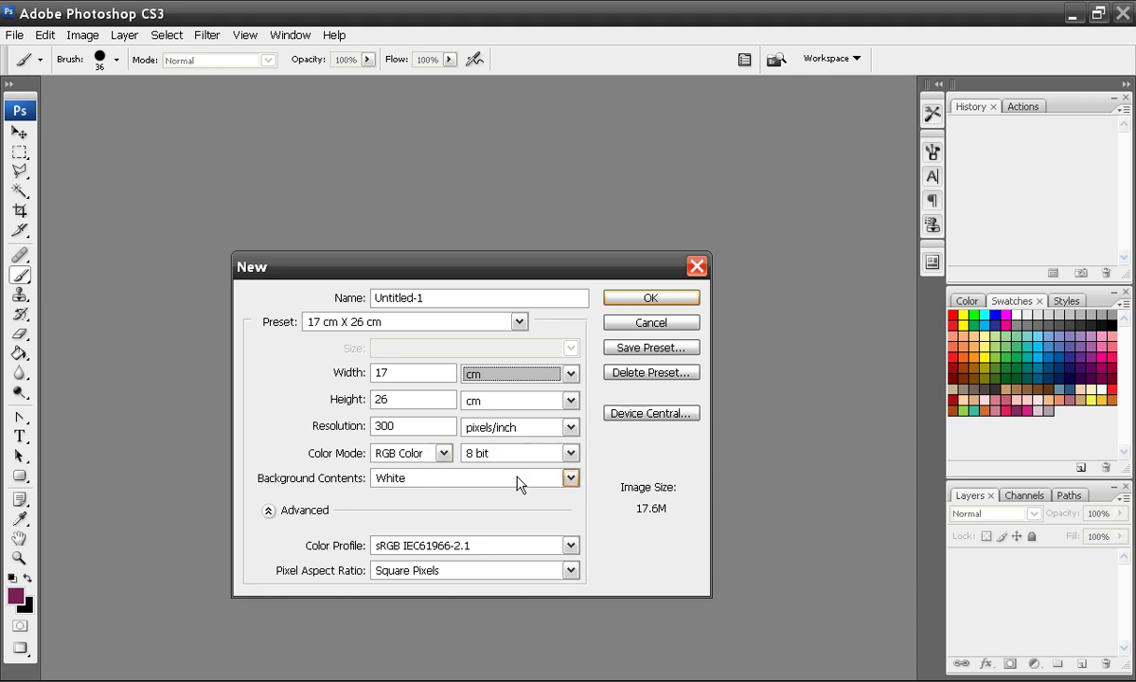
click(675, 297)
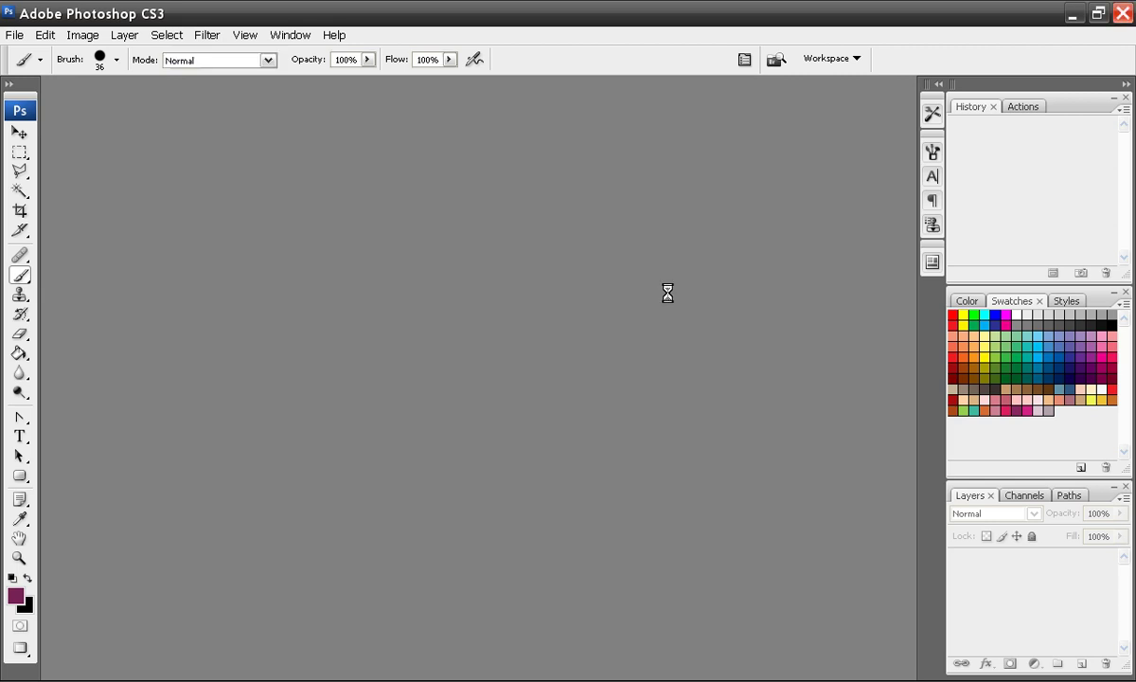
Check the new document's pixel dimensions and print size in Image Size
click(101, 35)
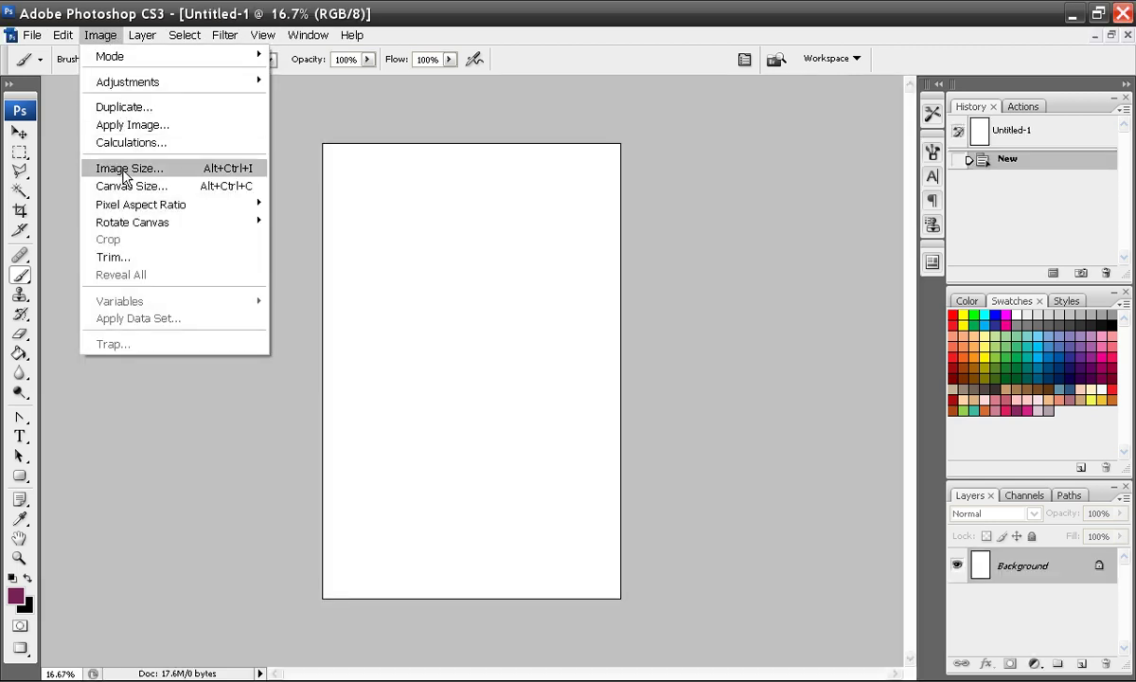
click(115, 168)
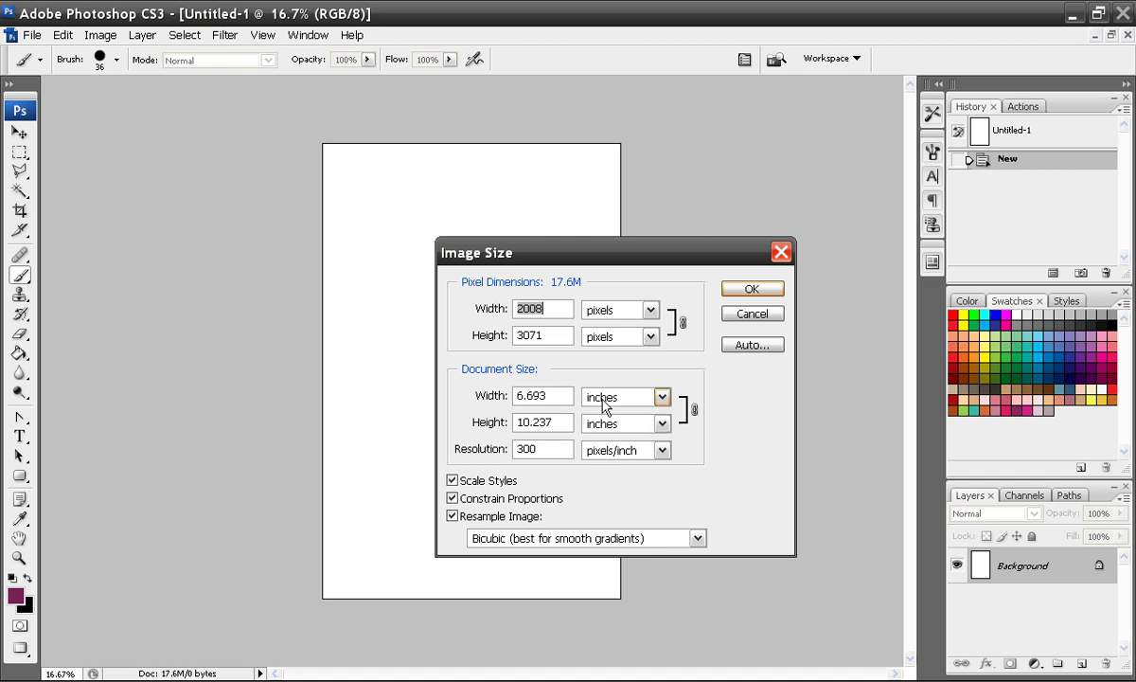
click(738, 291)
Look up the 17 cm X 26 cm preset among the new-document presets
click(26, 34)
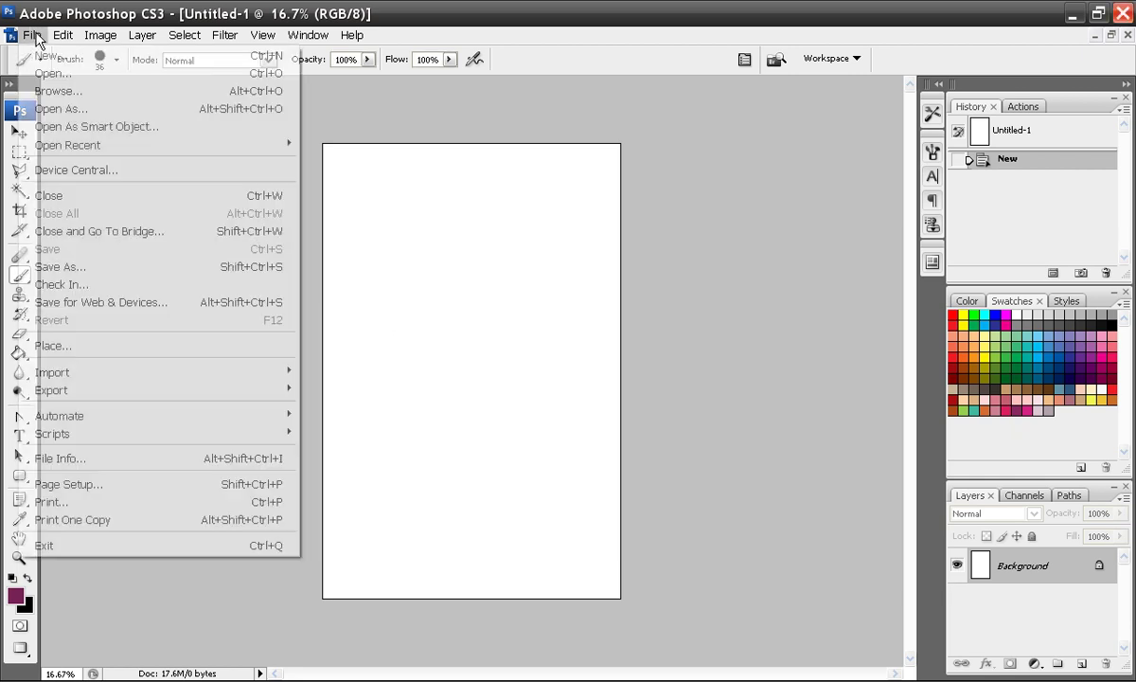
click(52, 59)
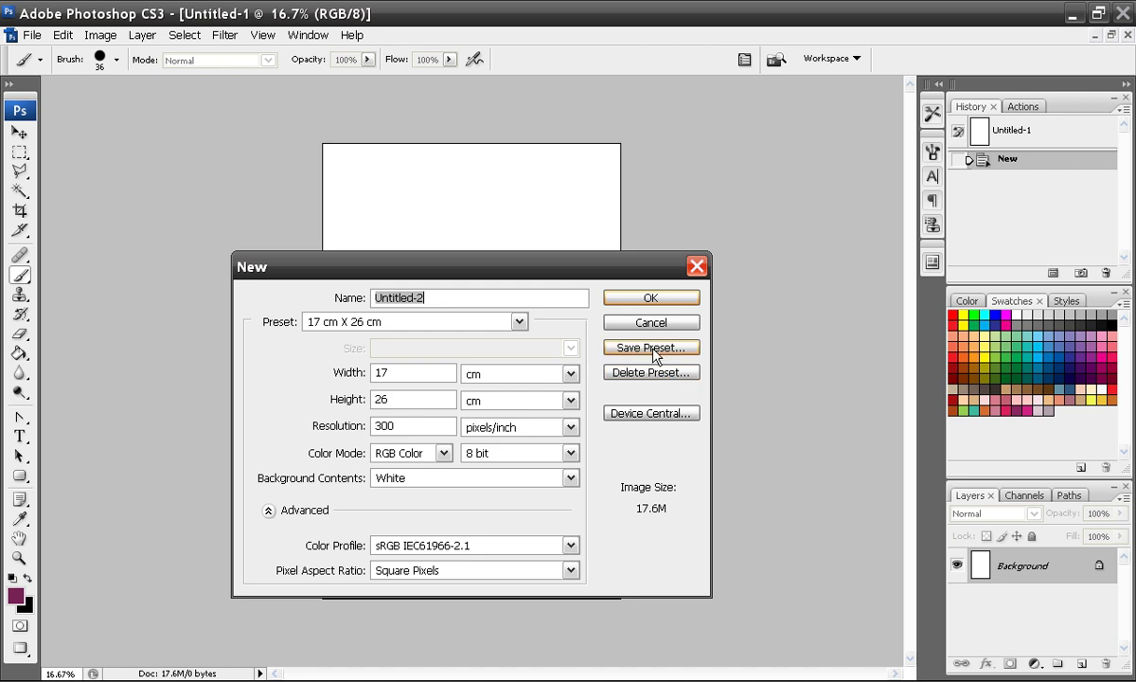
click(519, 321)
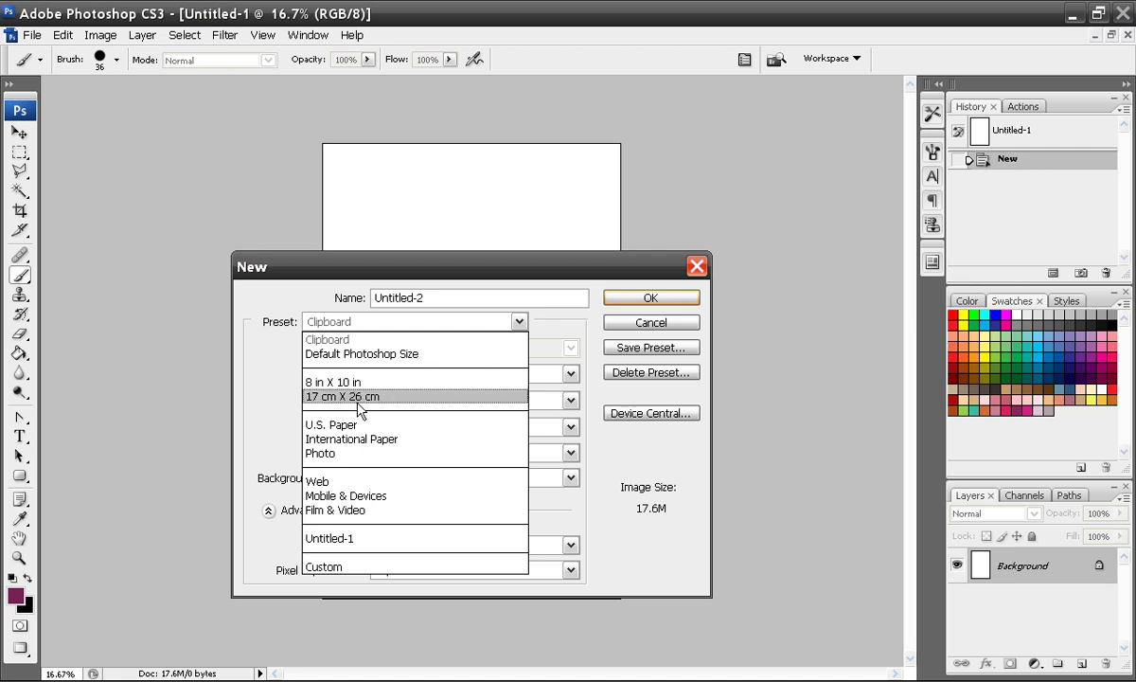
click(343, 396)
key(Return)
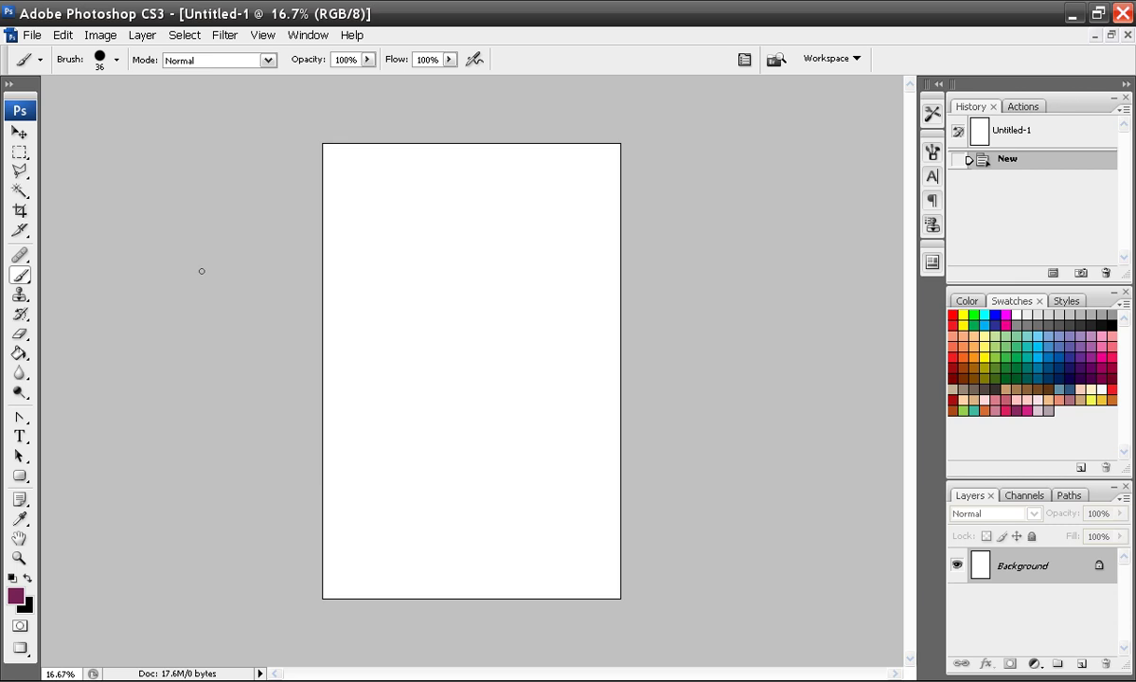
Add a new layer above the background
click(1080, 662)
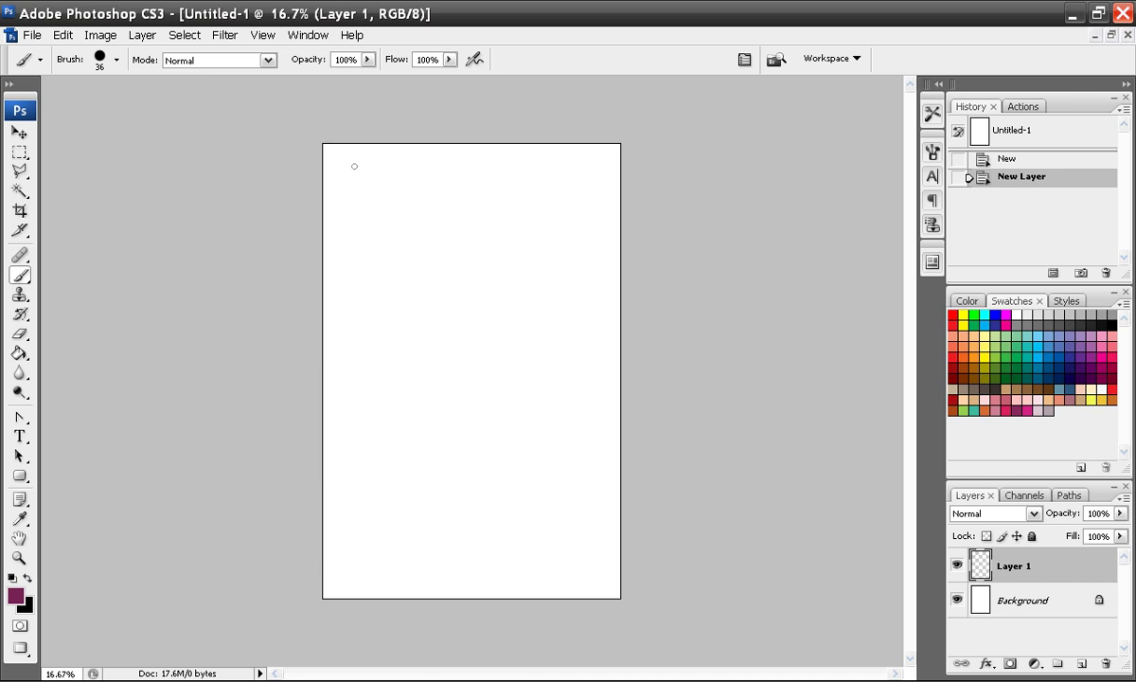
Brush a rough five-panel comic layout: two panels across the page top, a wide middle panel, and a narrow and a large panel below
mouse_move(348, 158)
mouse_down()
mouse_move(342, 232)
mouse_move(388, 161)
mouse_move(396, 237)
mouse_up()
drag(396, 237, 345, 232)
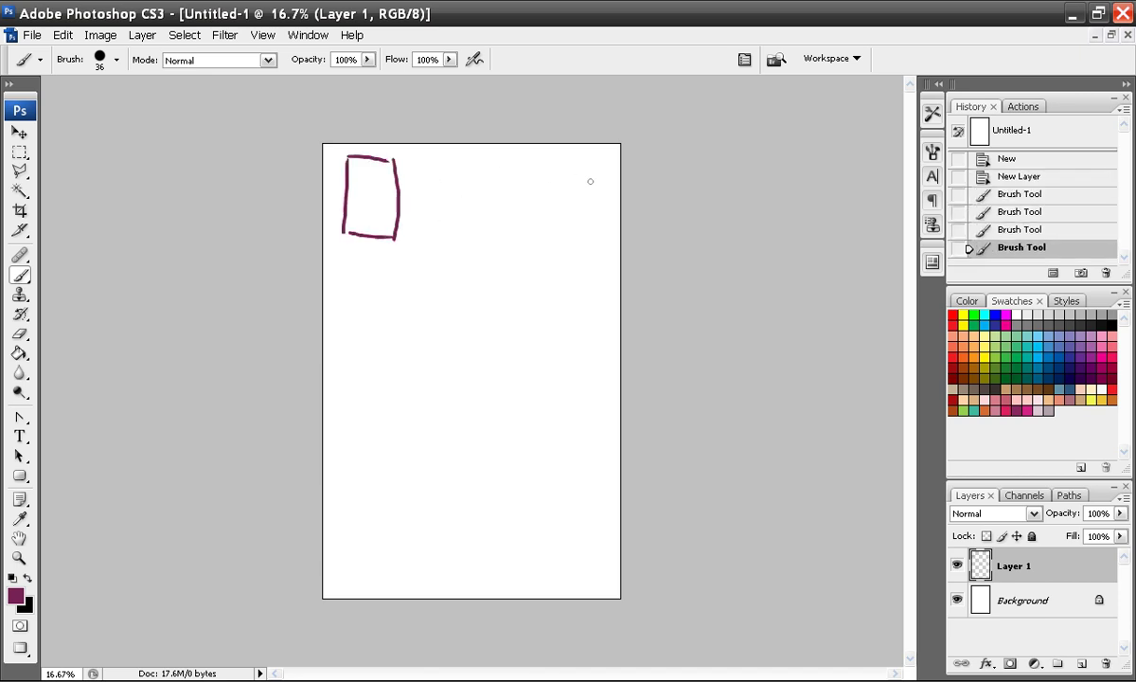
drag(437, 163, 435, 236)
mouse_move(438, 162)
mouse_down()
mouse_move(597, 180)
mouse_move(588, 238)
mouse_up()
drag(587, 234, 428, 236)
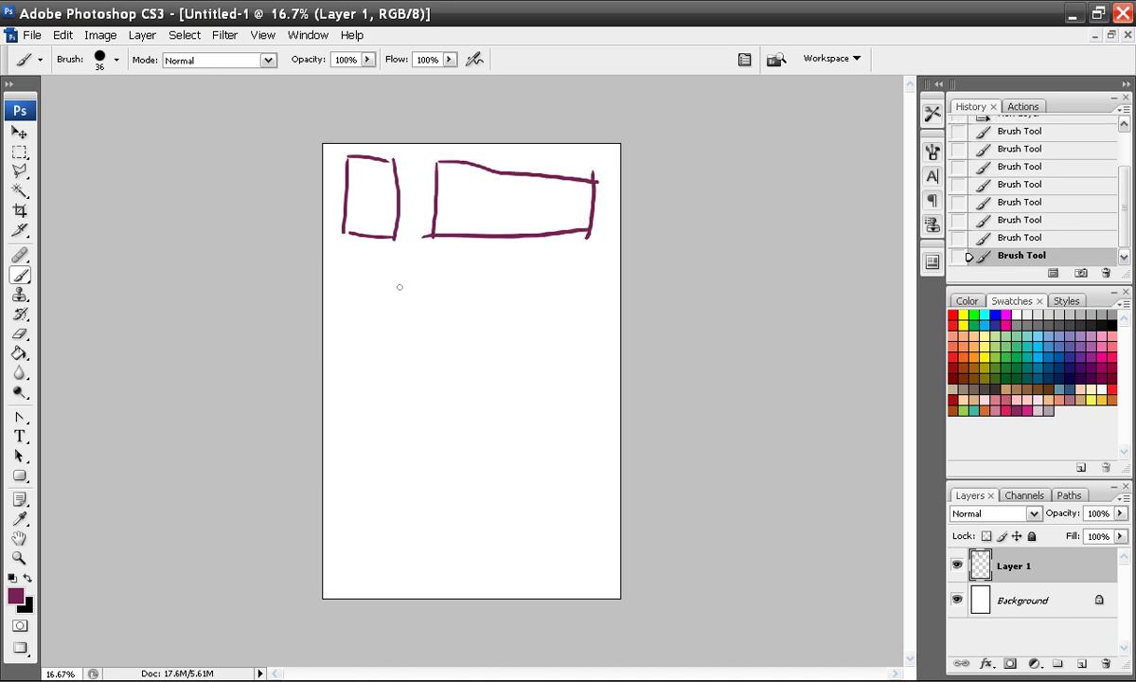
mouse_move(346, 261)
mouse_down()
mouse_move(610, 254)
mouse_move(592, 347)
mouse_move(504, 354)
mouse_move(346, 333)
mouse_up()
mouse_move(355, 383)
mouse_down()
mouse_move(340, 547)
mouse_move(398, 387)
mouse_up()
drag(402, 392, 404, 568)
mouse_move(448, 388)
mouse_down()
mouse_move(443, 547)
mouse_move(584, 400)
mouse_move(596, 558)
mouse_up()
drag(594, 559, 438, 550)
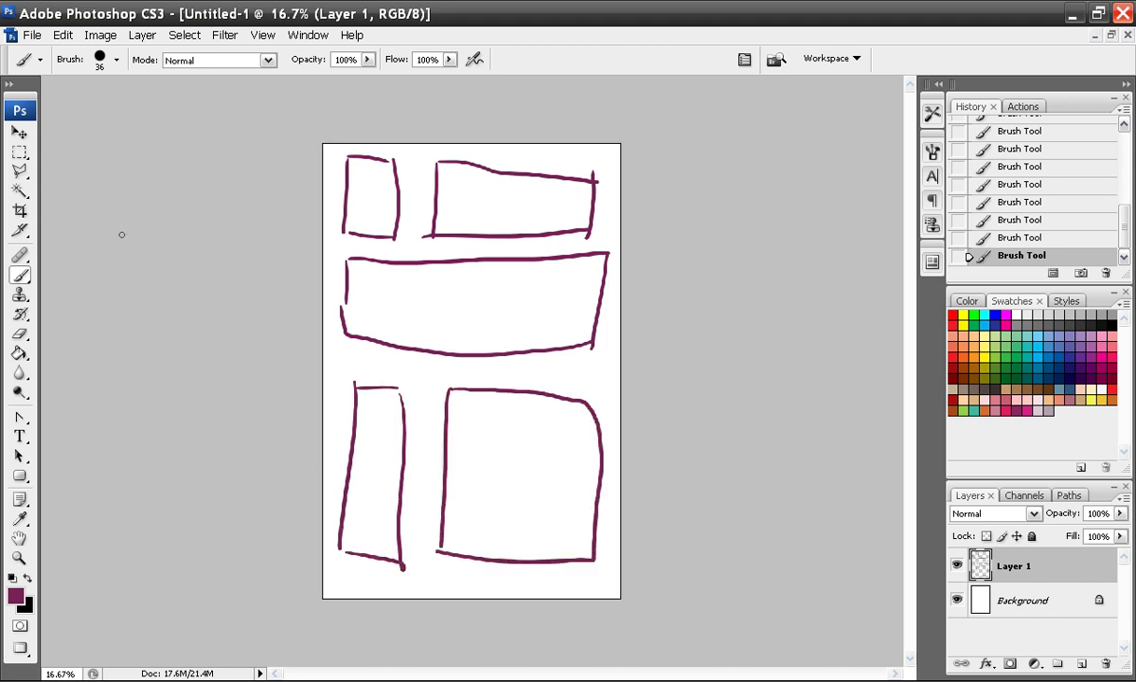
Resize the image to a height of 1000 pixels with proportions constrained
click(31, 35)
click(128, 170)
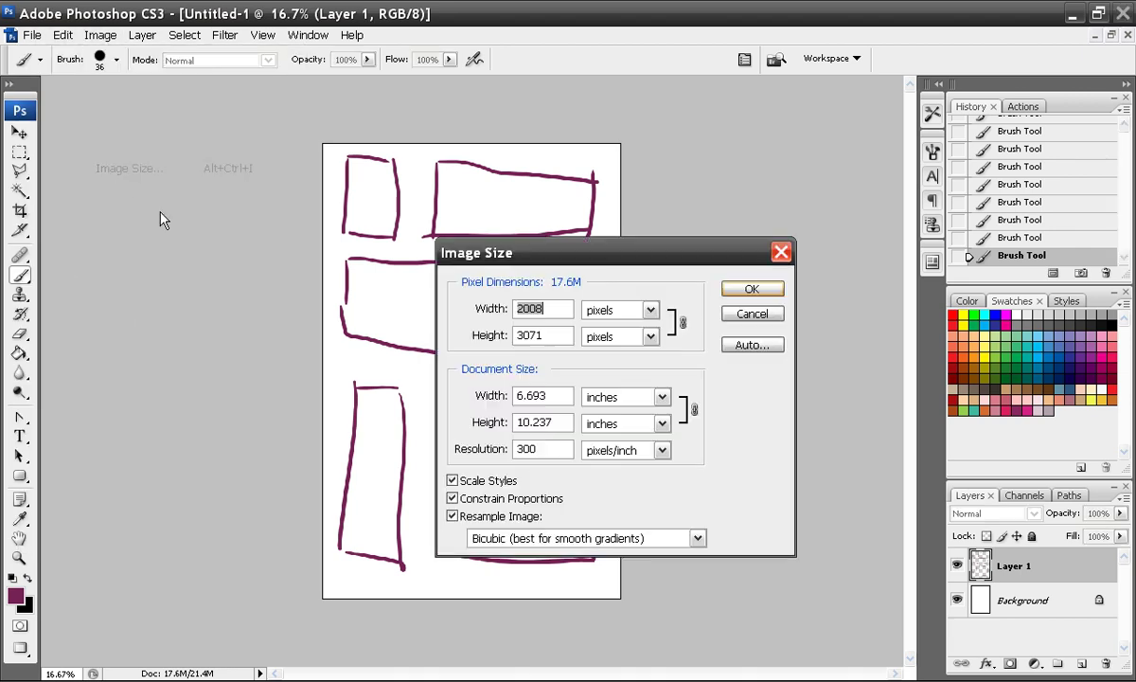
double_click(531, 335)
text(1000)
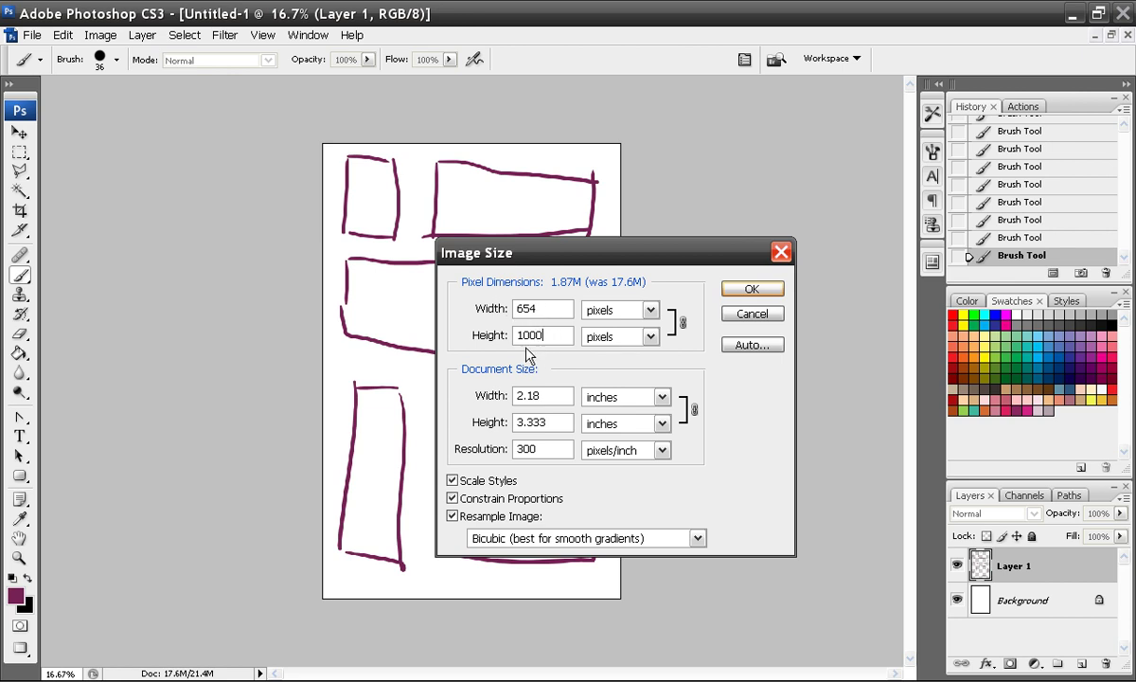
click(753, 290)
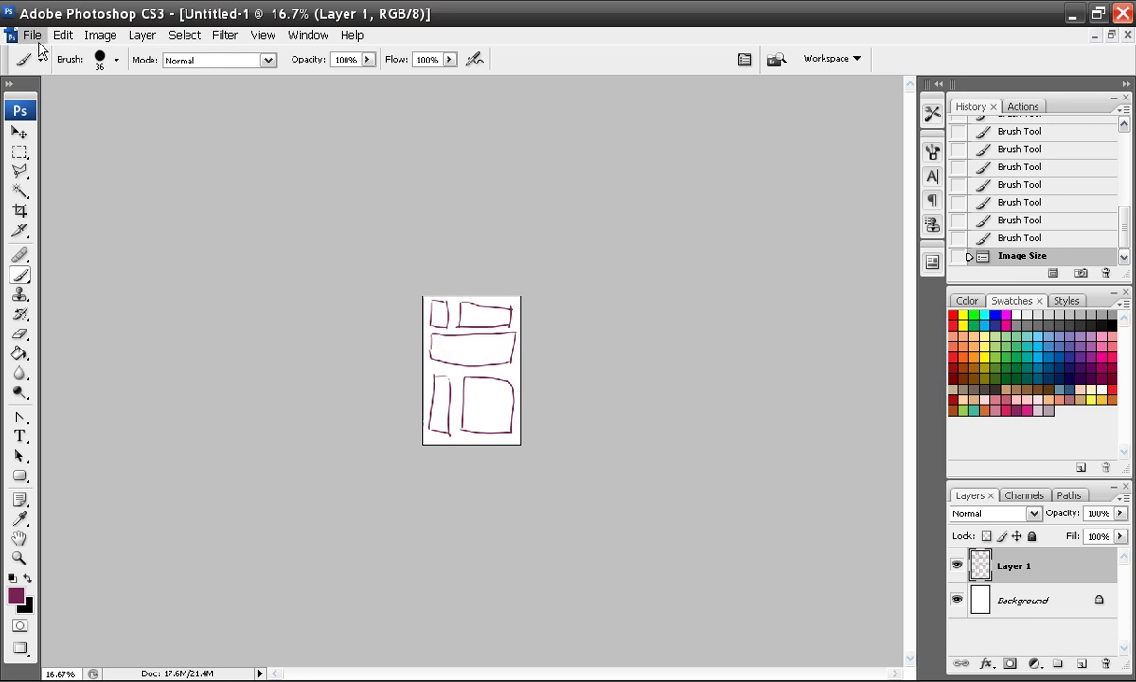
Preview the resized page as a JPEG High web export and leave without saving
click(33, 35)
click(44, 303)
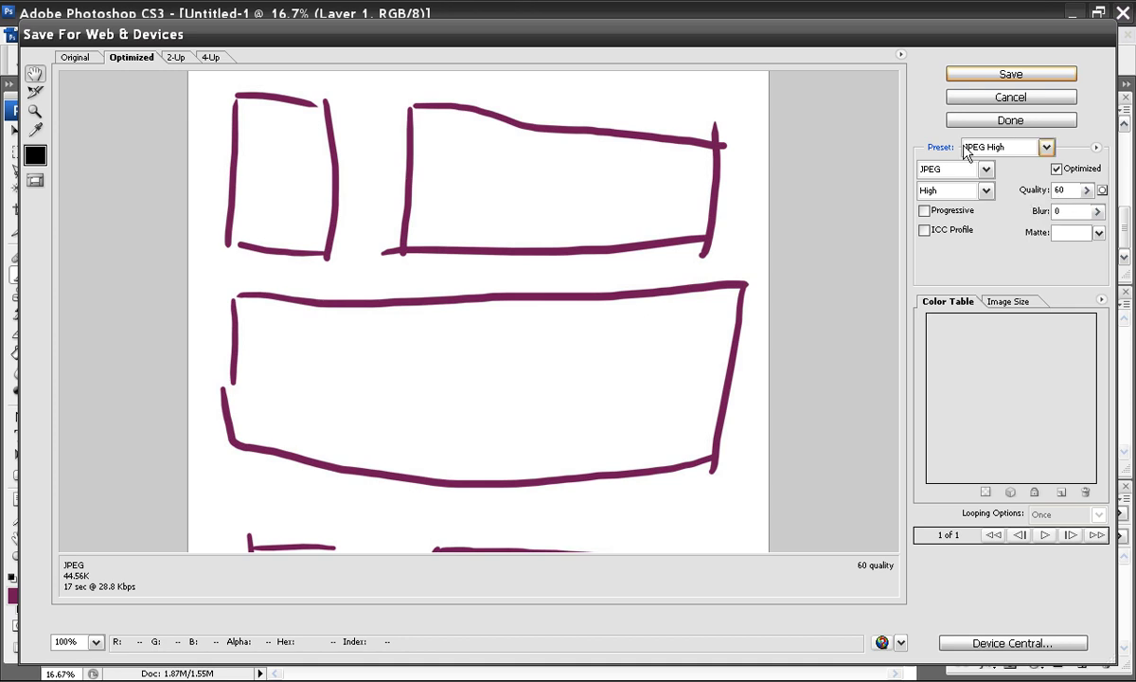
click(1006, 98)
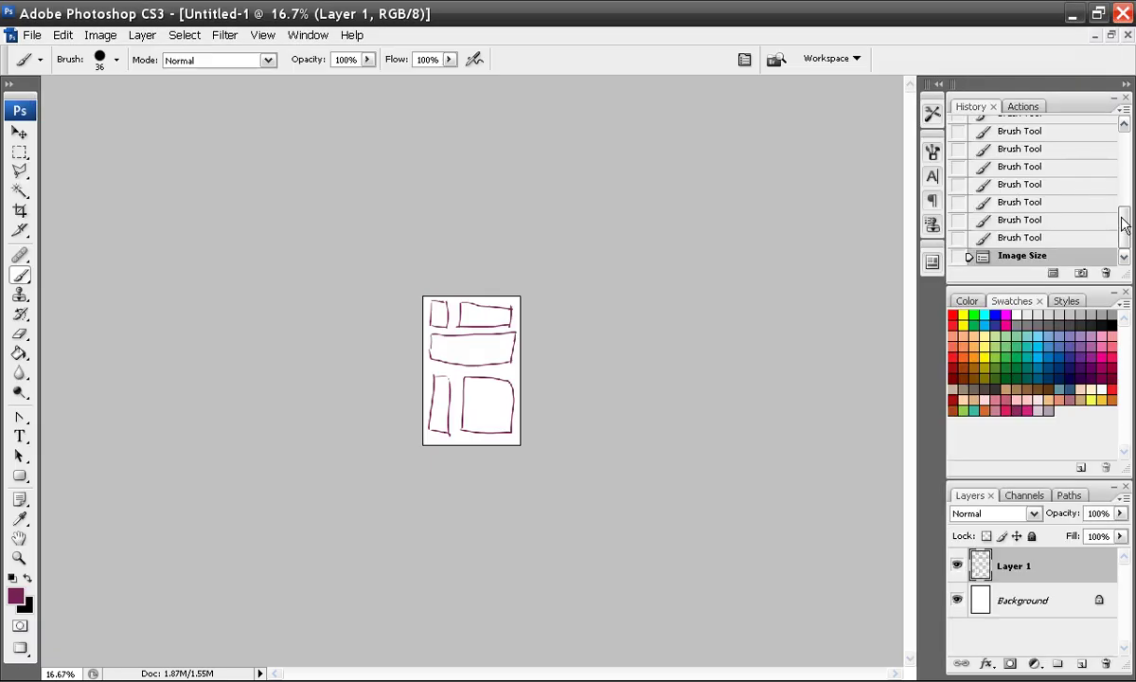
Revert the document to its New Layer history state
click(1125, 223)
scroll(1125, 223, up, 5)
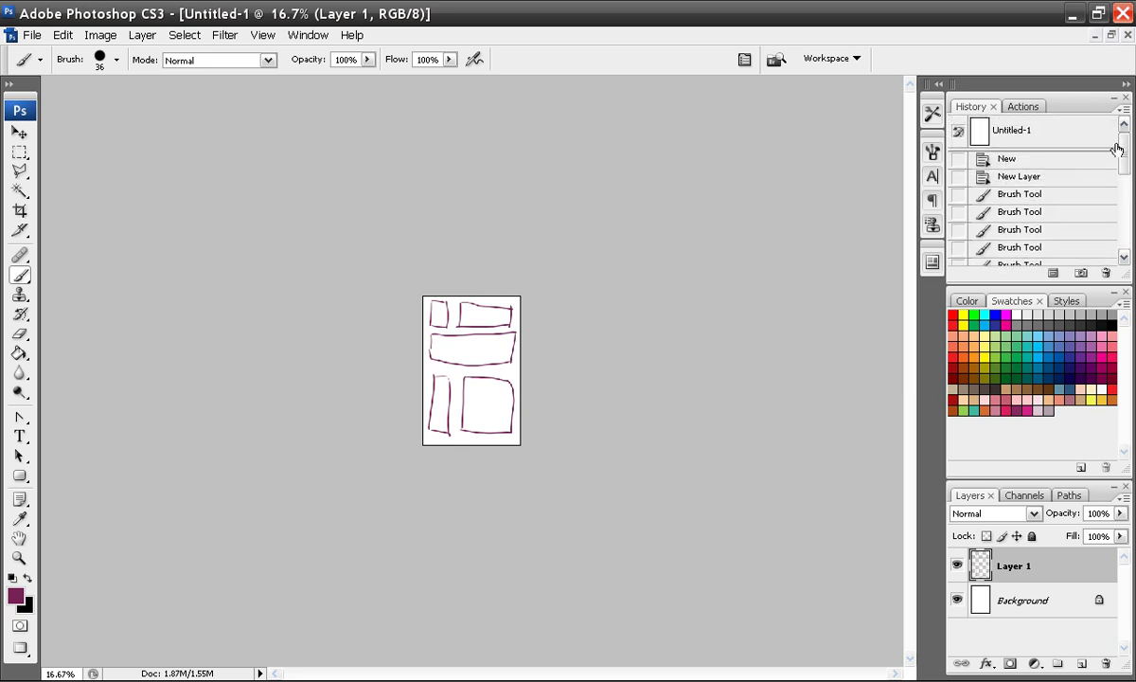
click(1009, 178)
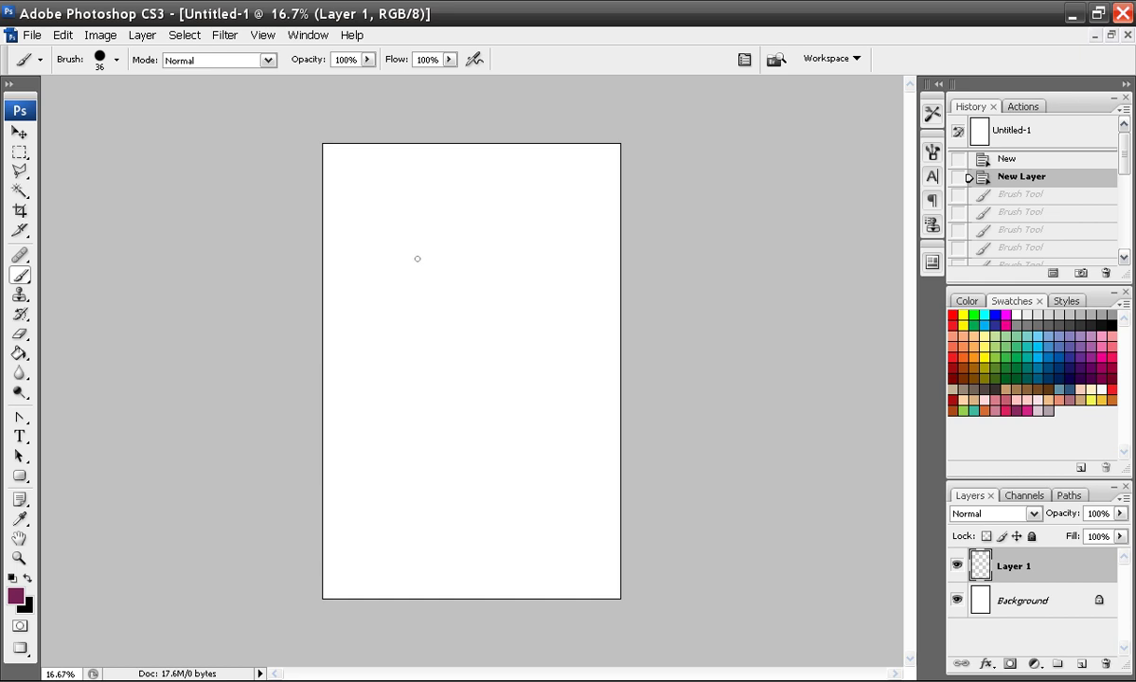
Switch to Internet Explorer to examine the panel layout of the Sky Doll comic page, and return to Photoshop
click(441, 674)
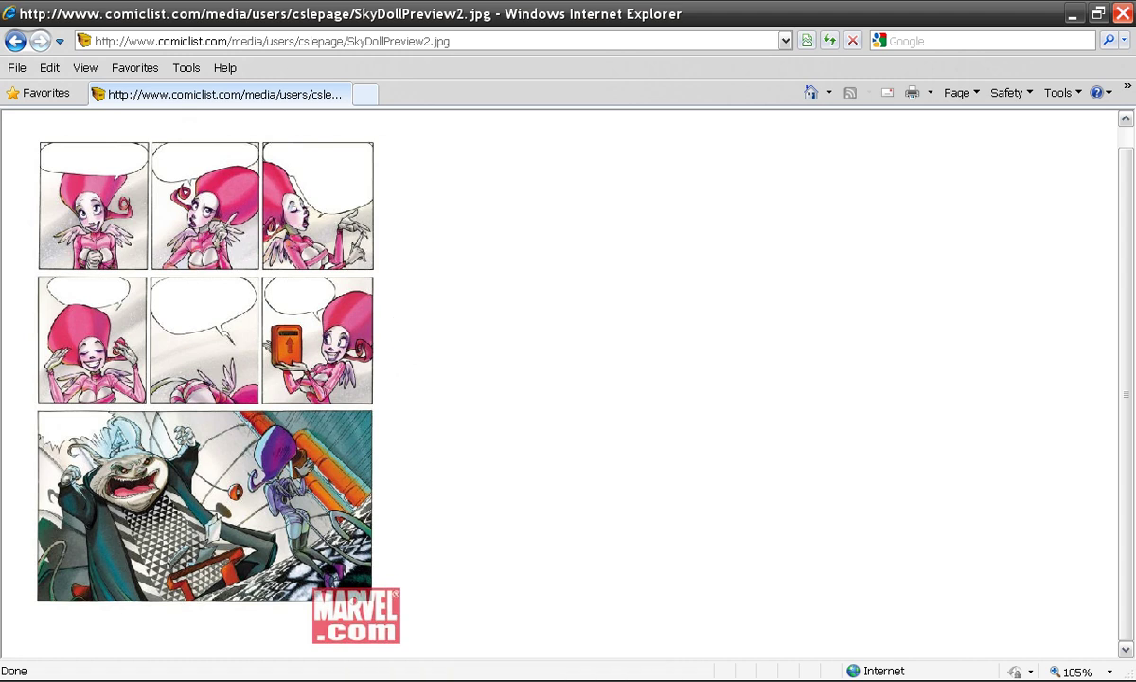
click(359, 680)
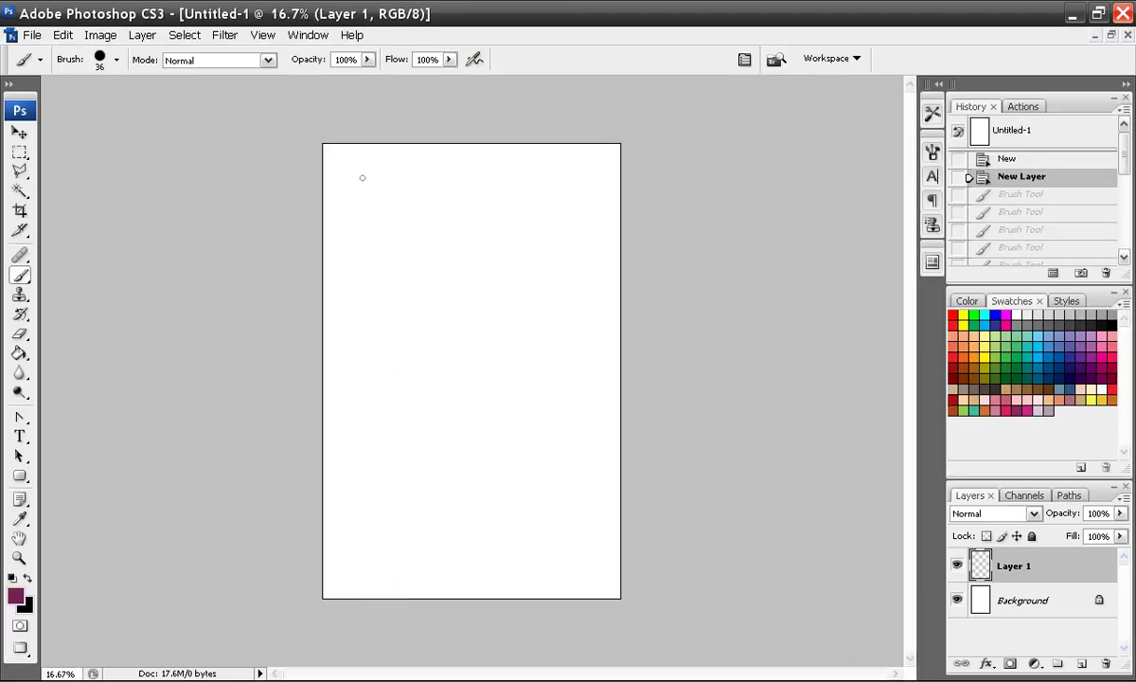
Brush two rectangular panels side by side across the top row of the page
drag(338, 156, 339, 235)
mouse_move(339, 156)
mouse_down()
mouse_move(473, 163)
mouse_move(469, 244)
mouse_move(340, 237)
mouse_move(438, 234)
mouse_up()
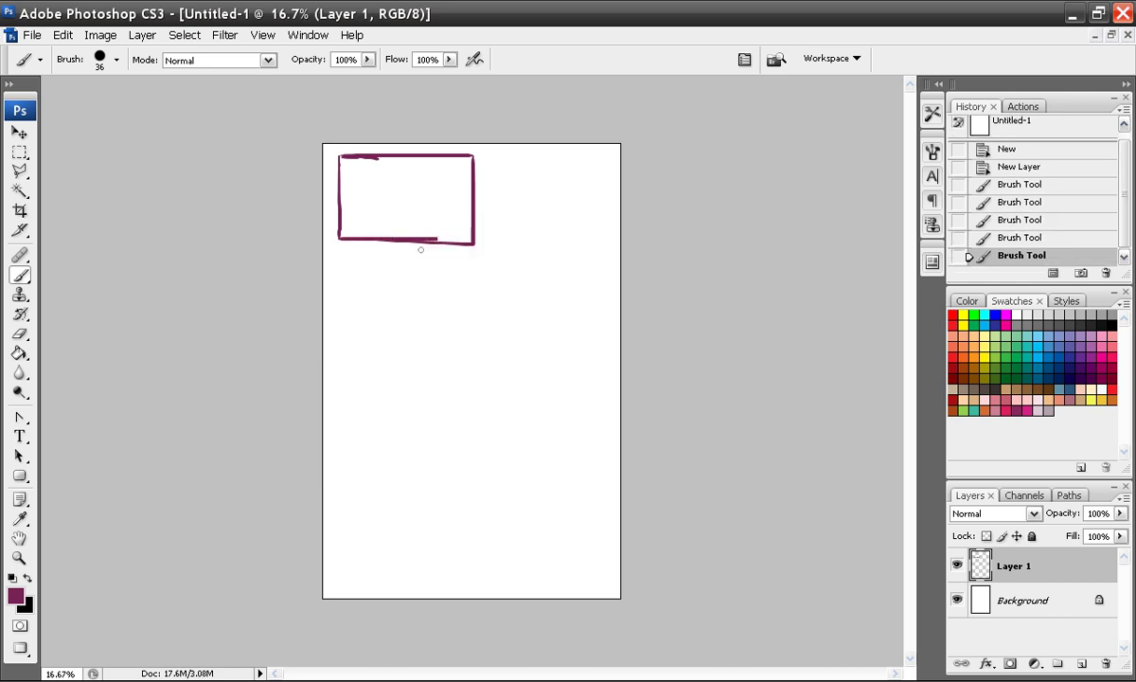
mouse_move(486, 156)
mouse_down()
mouse_move(487, 245)
mouse_move(592, 243)
mouse_up()
mouse_move(598, 244)
mouse_down()
mouse_move(601, 152)
mouse_move(488, 153)
mouse_up()
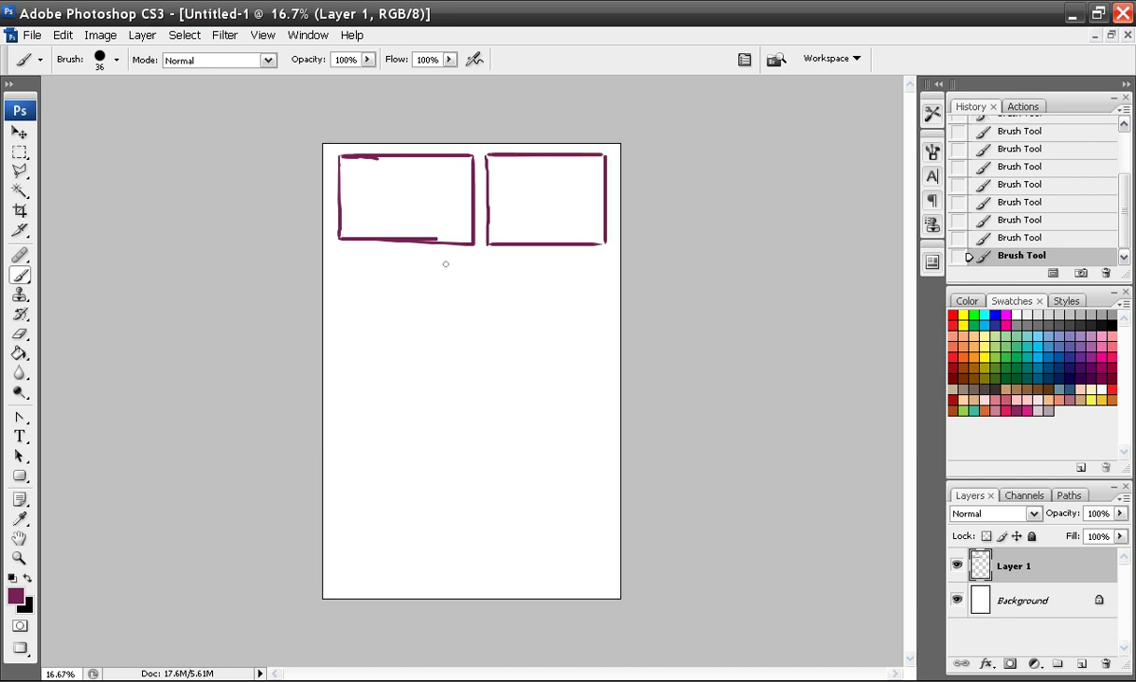
Draw a second row with a wide rectangular panel on the page's left and a narrower one on its right
drag(416, 250, 411, 267)
key(ctrl+z)
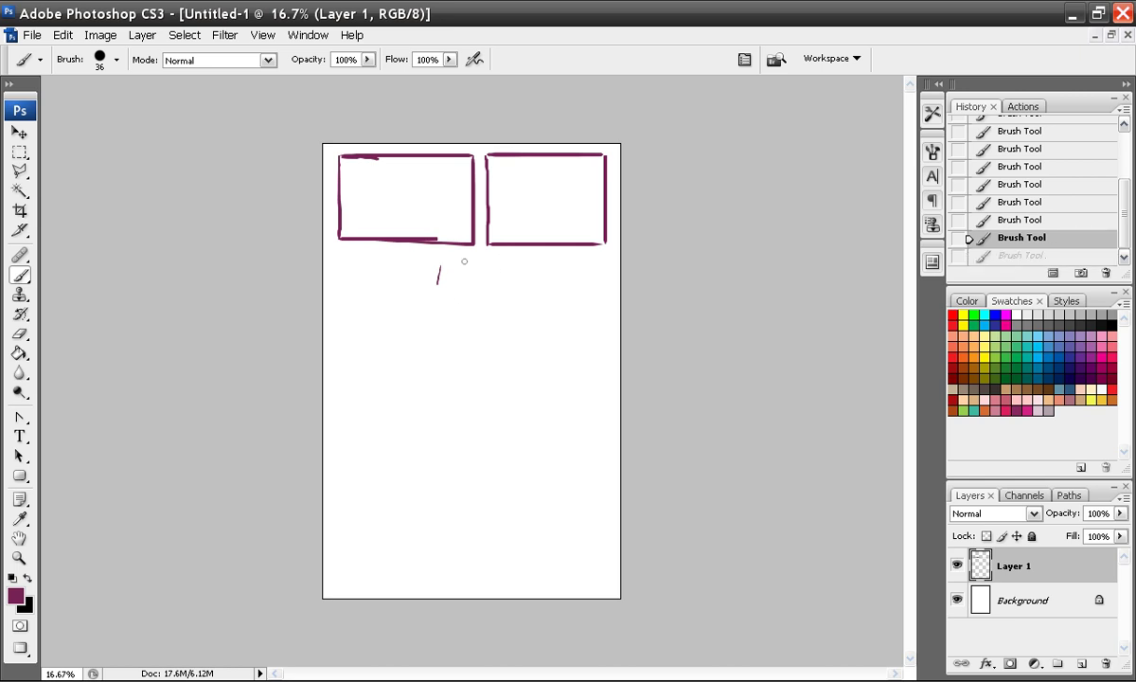
drag(507, 256, 506, 353)
mouse_move(498, 256)
mouse_down()
mouse_move(339, 262)
mouse_move(346, 359)
mouse_move(499, 353)
mouse_up()
mouse_move(521, 257)
mouse_down()
mouse_move(519, 342)
mouse_move(534, 256)
mouse_move(602, 266)
mouse_move(600, 356)
mouse_up()
drag(600, 352, 520, 352)
Try a full-width rectangular panel beneath the second row, and undo its strokes
shift+click(340, 376)
mouse_move(339, 376)
mouse_down()
mouse_move(339, 445)
mouse_move(453, 385)
mouse_move(601, 385)
mouse_move(593, 474)
mouse_move(344, 473)
mouse_up()
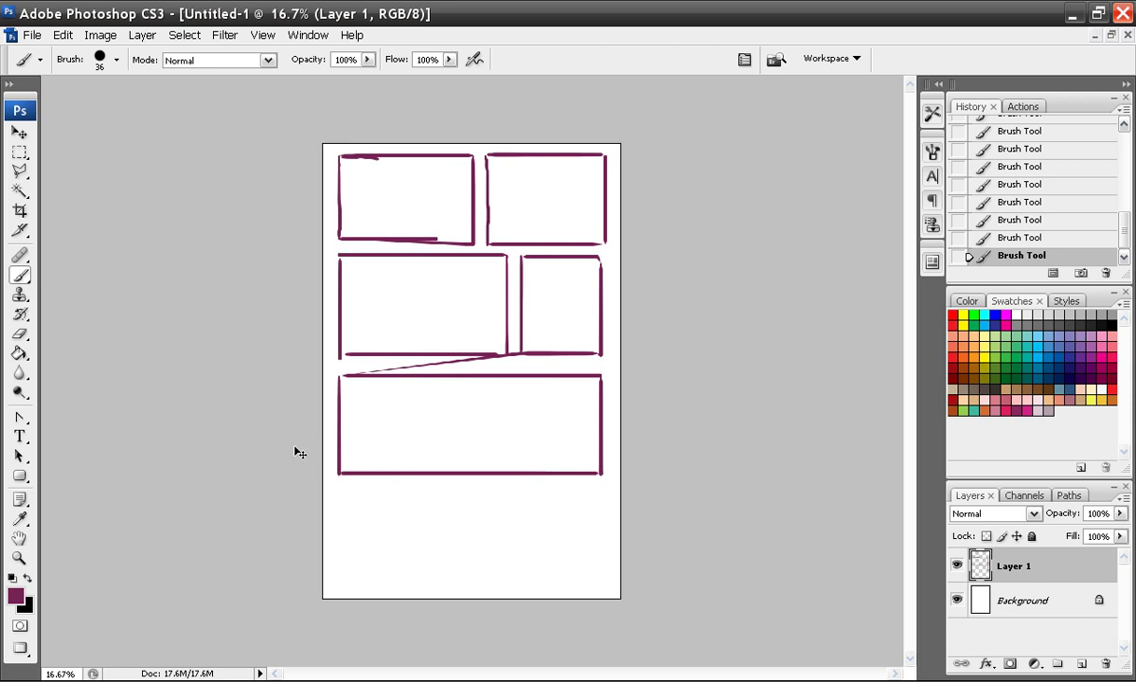
key(ctrl+alt+z)
key(ctrl+alt+z)
key(ctrl+alt+z)
key(ctrl+alt+z)
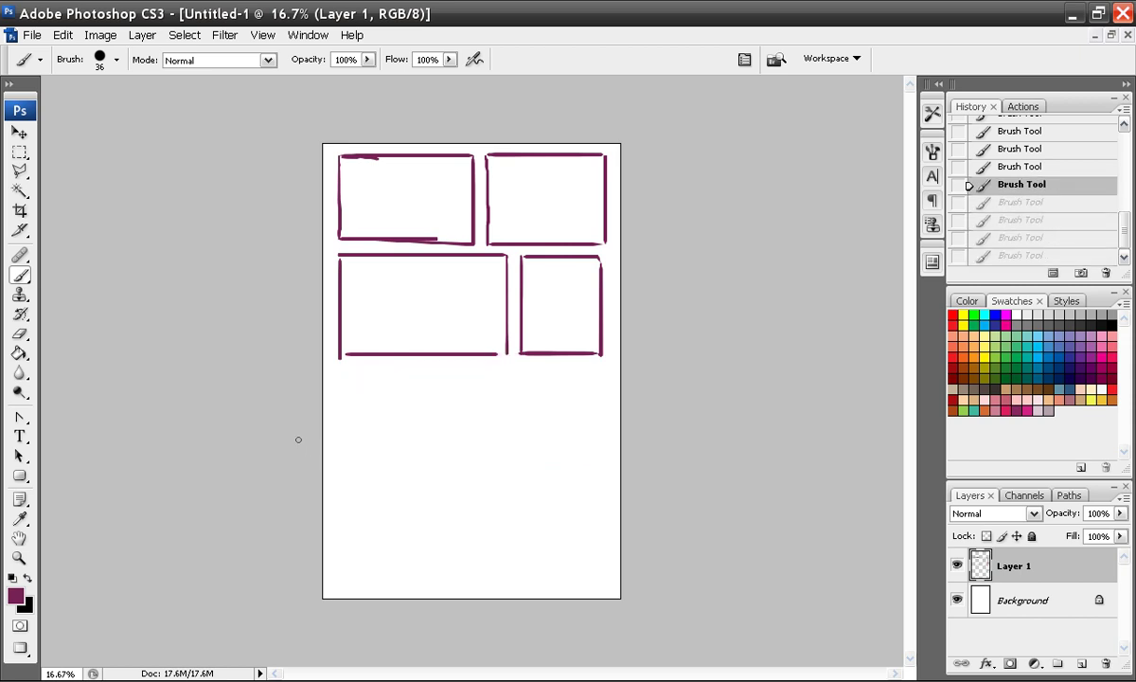
Draw a tall narrow panel in the page's lower left and two stacked panels beside it, the upper one taller
drag(339, 377, 340, 573)
mouse_move(342, 379)
mouse_down()
mouse_move(423, 388)
mouse_move(418, 579)
mouse_move(339, 575)
mouse_up()
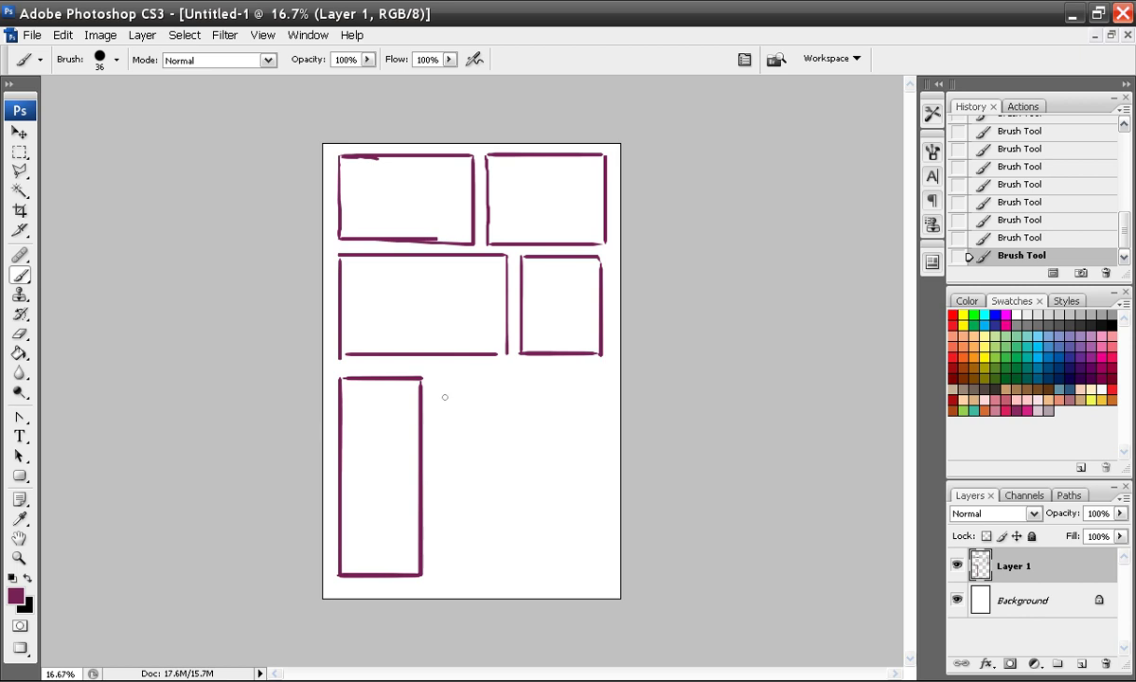
mouse_move(433, 377)
mouse_down()
mouse_move(438, 482)
mouse_move(463, 378)
mouse_move(604, 382)
mouse_move(594, 491)
mouse_move(434, 490)
mouse_move(437, 564)
mouse_up()
mouse_move(438, 512)
mouse_down()
mouse_move(586, 513)
mouse_move(580, 567)
mouse_move(438, 567)
mouse_up()
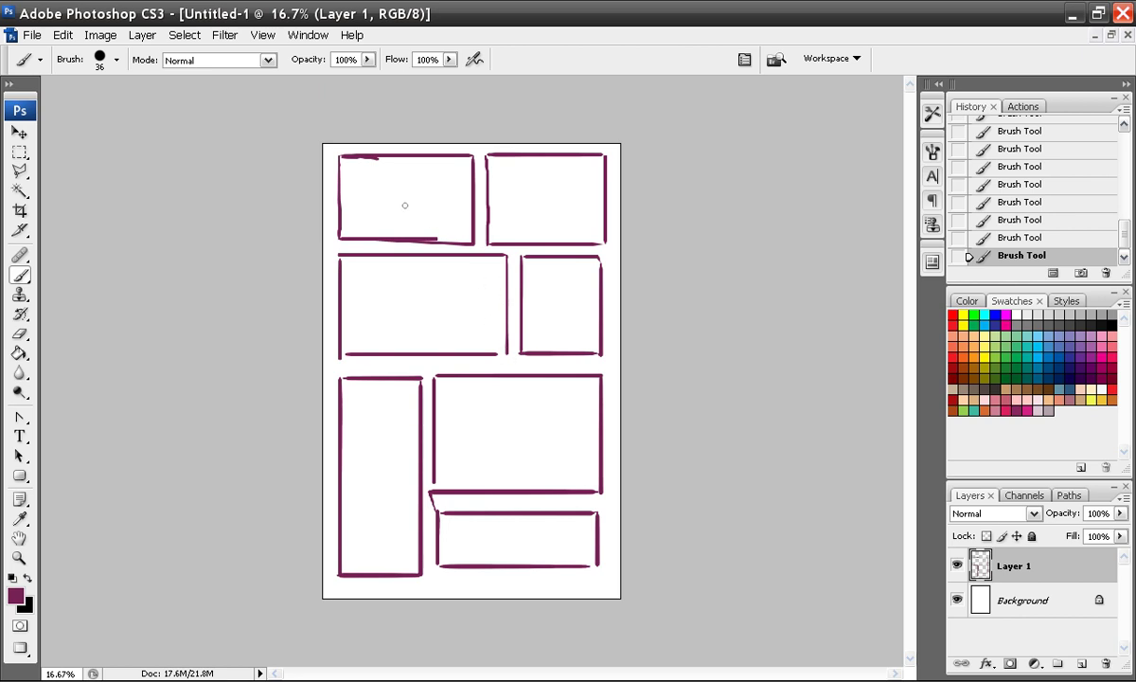
Sketch speech balloons: one in each top-row panel, three in the wide second-row panel with two connected, and two in the narrow one
mouse_move(387, 199)
mouse_down()
mouse_move(359, 187)
mouse_move(359, 166)
mouse_move(397, 162)
mouse_move(420, 183)
mouse_move(384, 206)
mouse_up()
mouse_move(503, 170)
mouse_down()
mouse_move(537, 203)
mouse_move(505, 170)
mouse_up()
drag(446, 269, 447, 273)
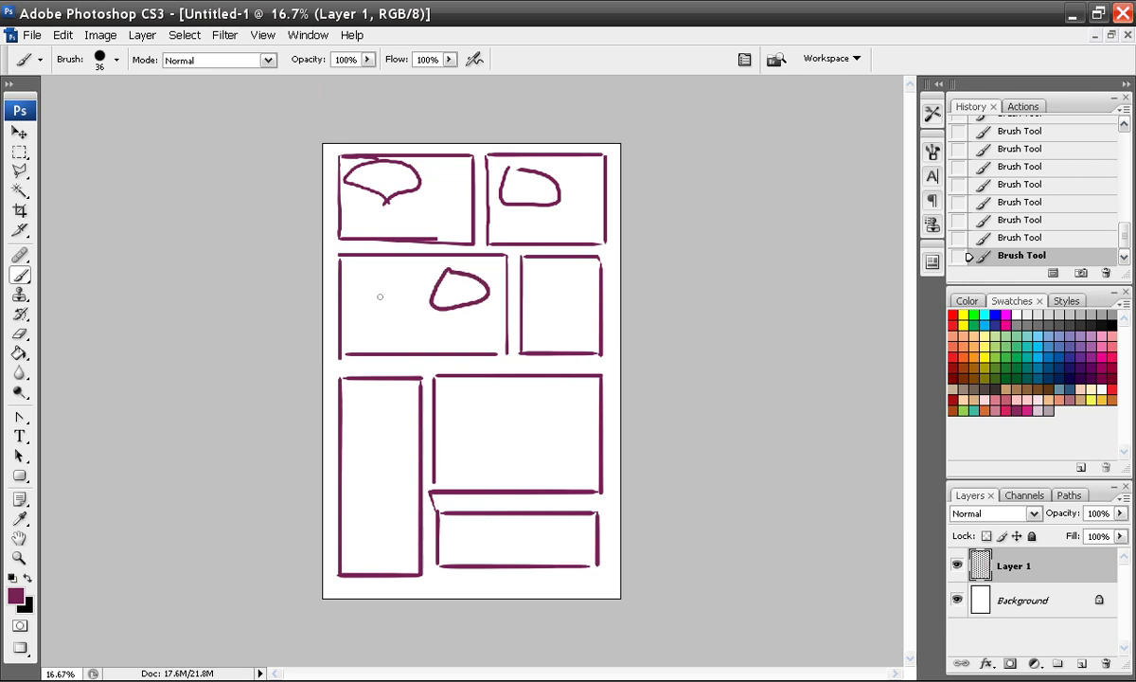
drag(374, 301, 431, 280)
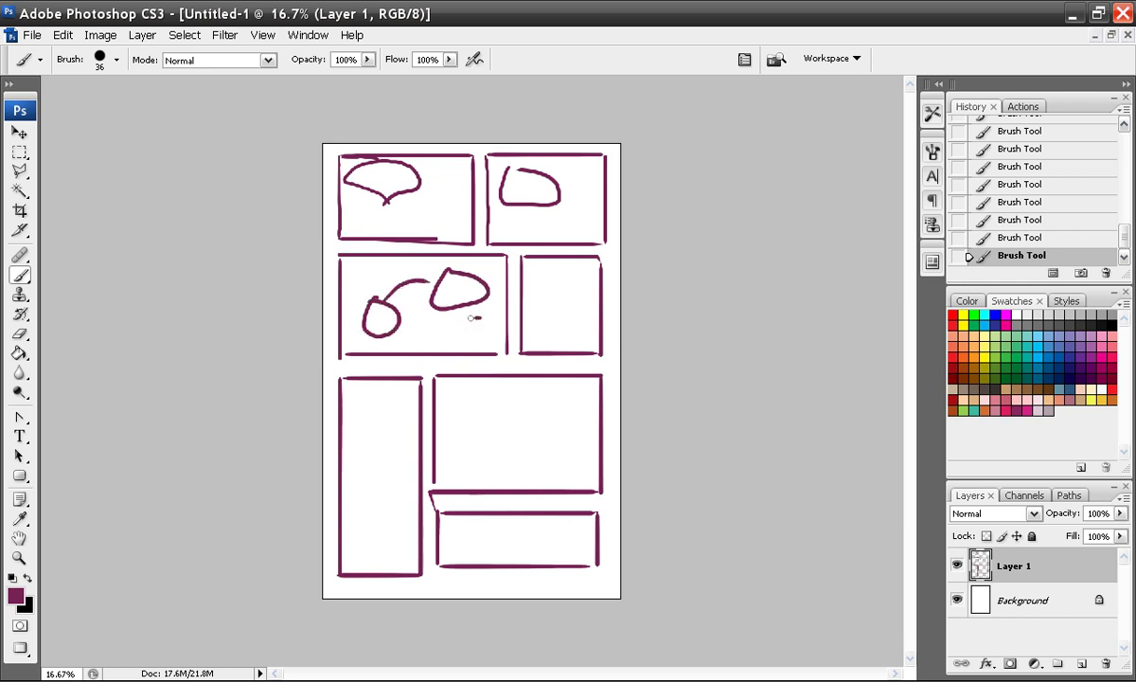
mouse_move(480, 318)
mouse_down()
mouse_move(444, 339)
mouse_move(478, 320)
mouse_up()
drag(539, 271, 538, 273)
drag(573, 313, 573, 312)
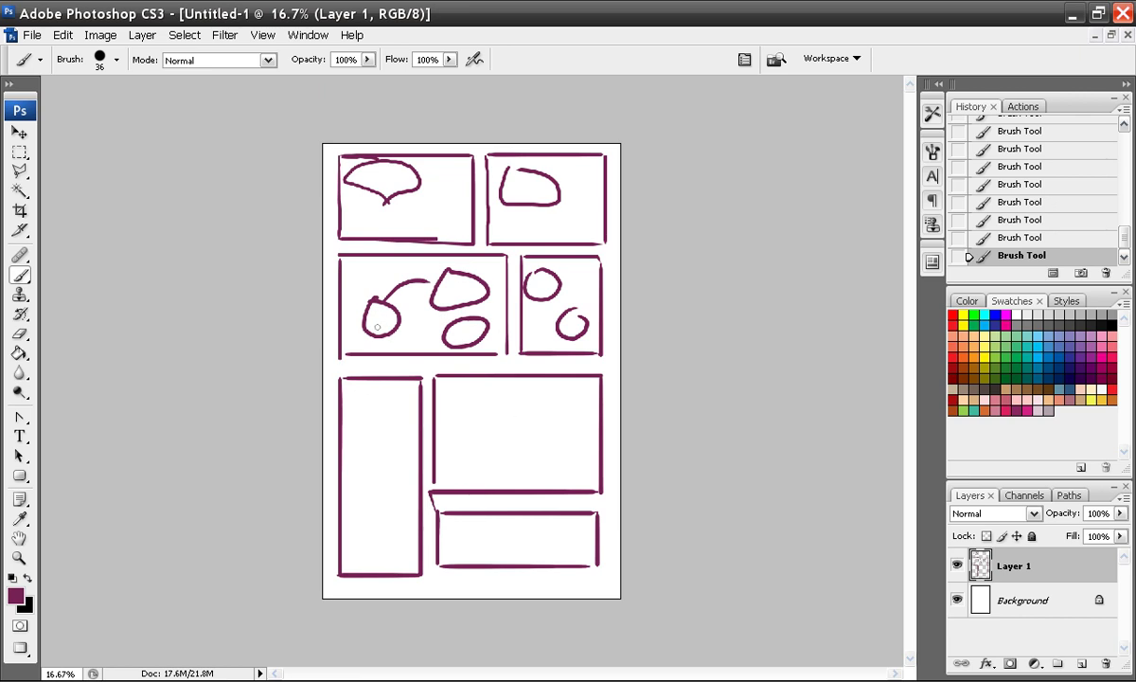
Undo the speech balloons sketched in the top two rows, back to the panel borders
key(ctrl+alt+z)
key(ctrl+alt+z)
key(ctrl+alt+z)
key(ctrl+alt+z)
key(ctrl+alt+z)
key(ctrl+alt+z)
key(ctrl+alt+z)
key(ctrl+alt+z)
key(ctrl+alt+z)
Add the two-line text "HETE EHGEHG EHEGH THEG." in 12 pt Abby to the top-left panel and move it nearer the panel's upper-left corner
click(20, 438)
click(365, 183)
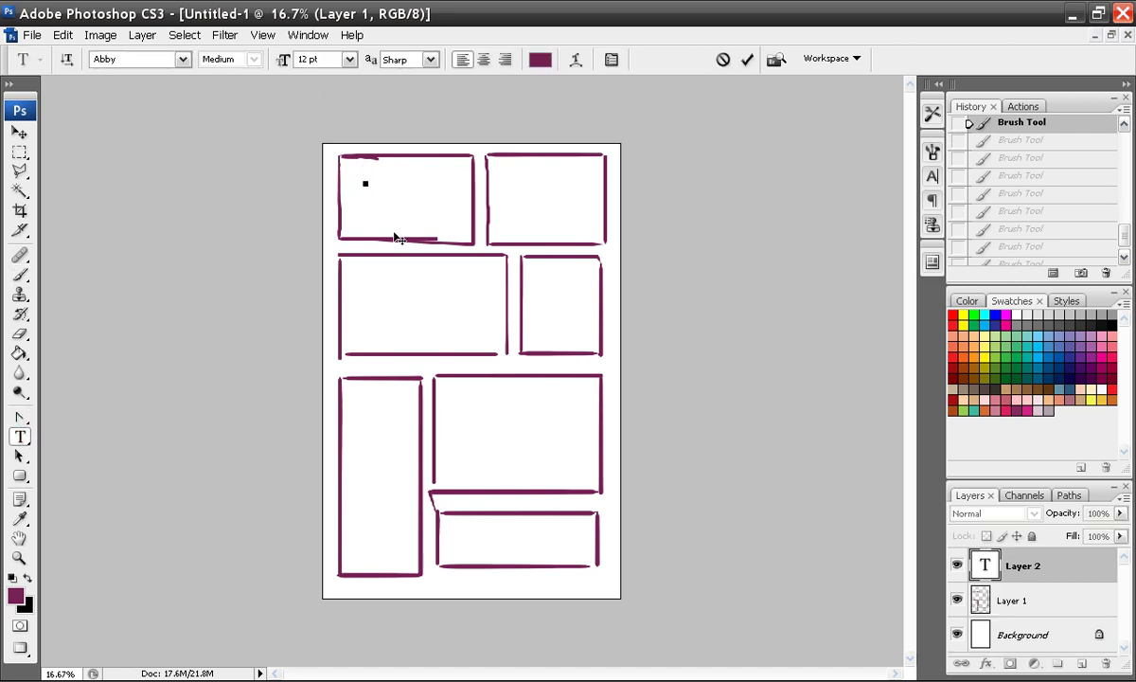
click(931, 152)
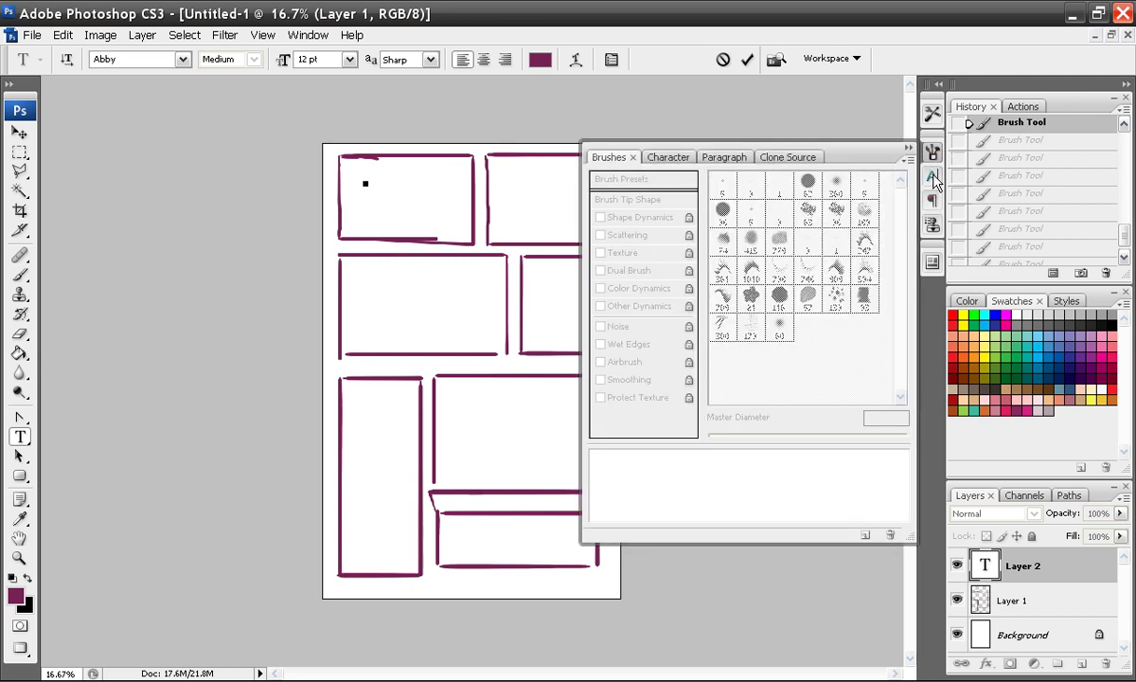
click(933, 176)
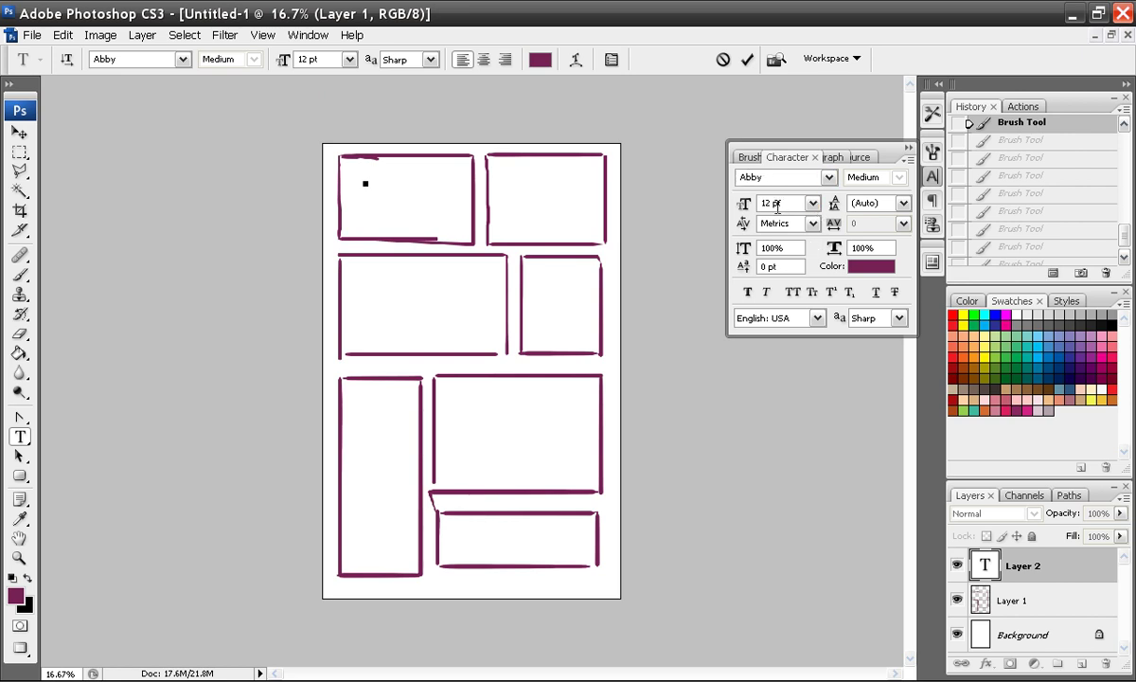
click(907, 147)
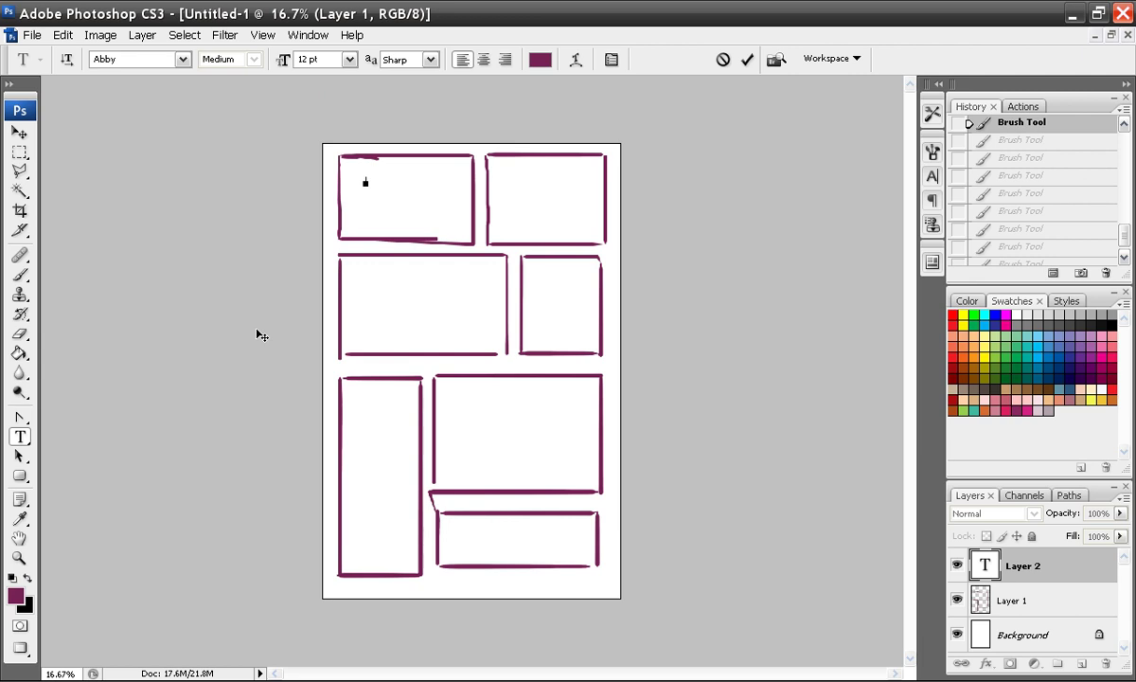
text(TE EHGEHG)
key(Return)
text(EHEGH E)
text(EHG)
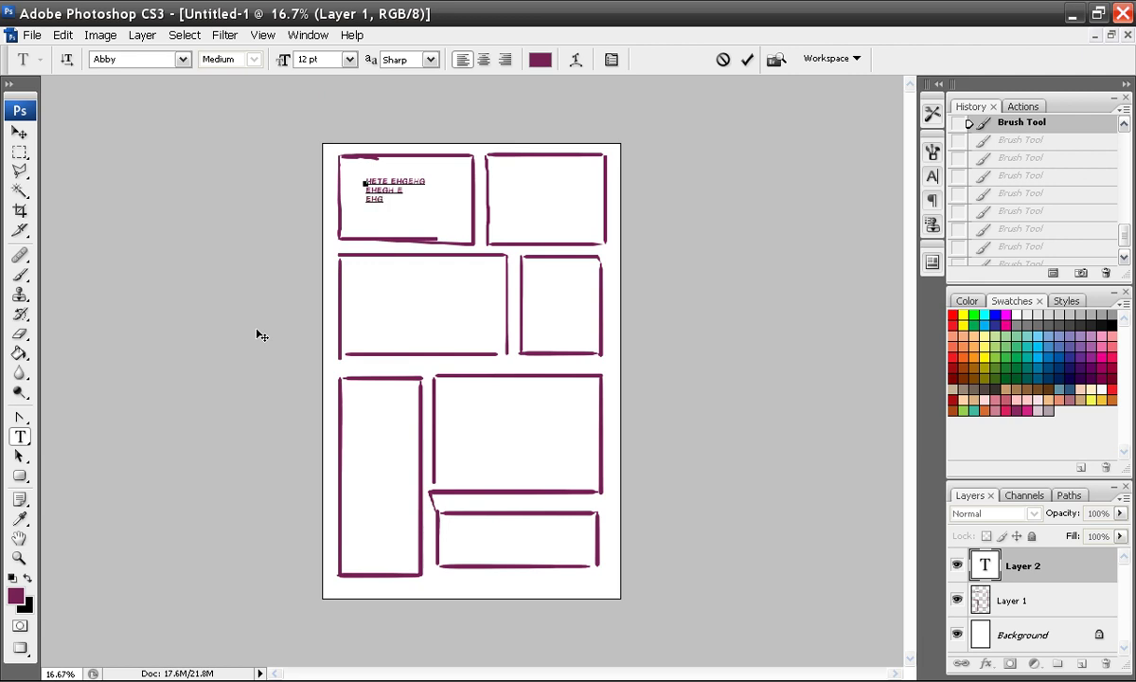
text(THEG.)
click(19, 133)
drag(384, 180, 382, 177)
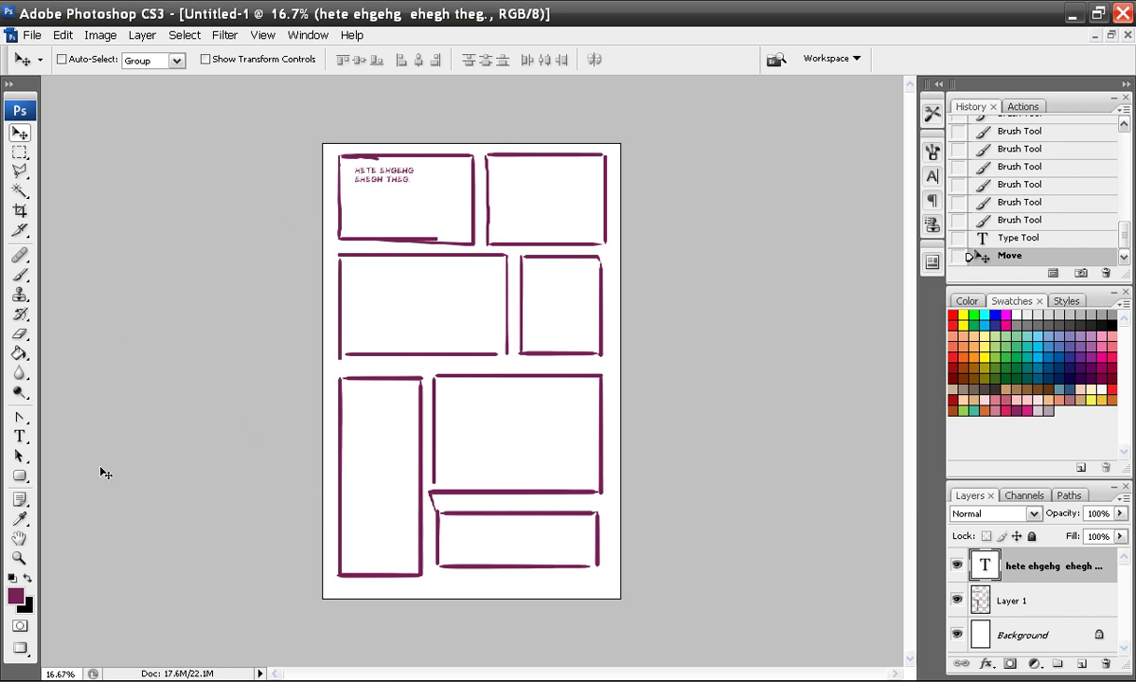
Switch to the Rounded Rectangle tool and rasterize the text layer
click(18, 475)
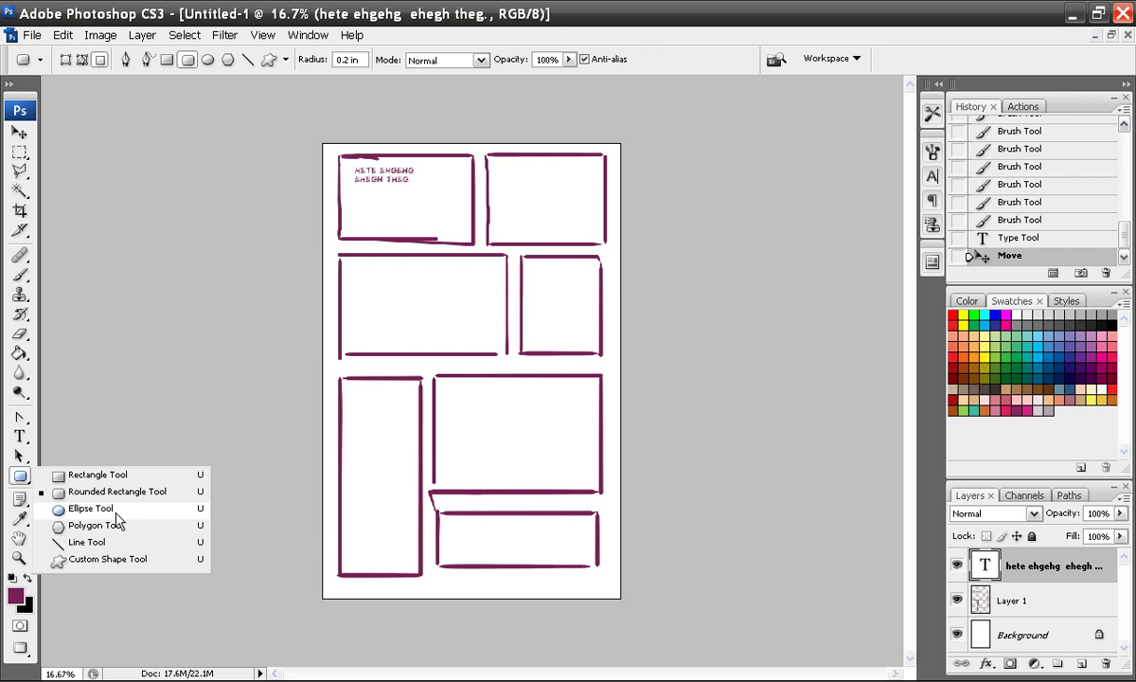
click(108, 492)
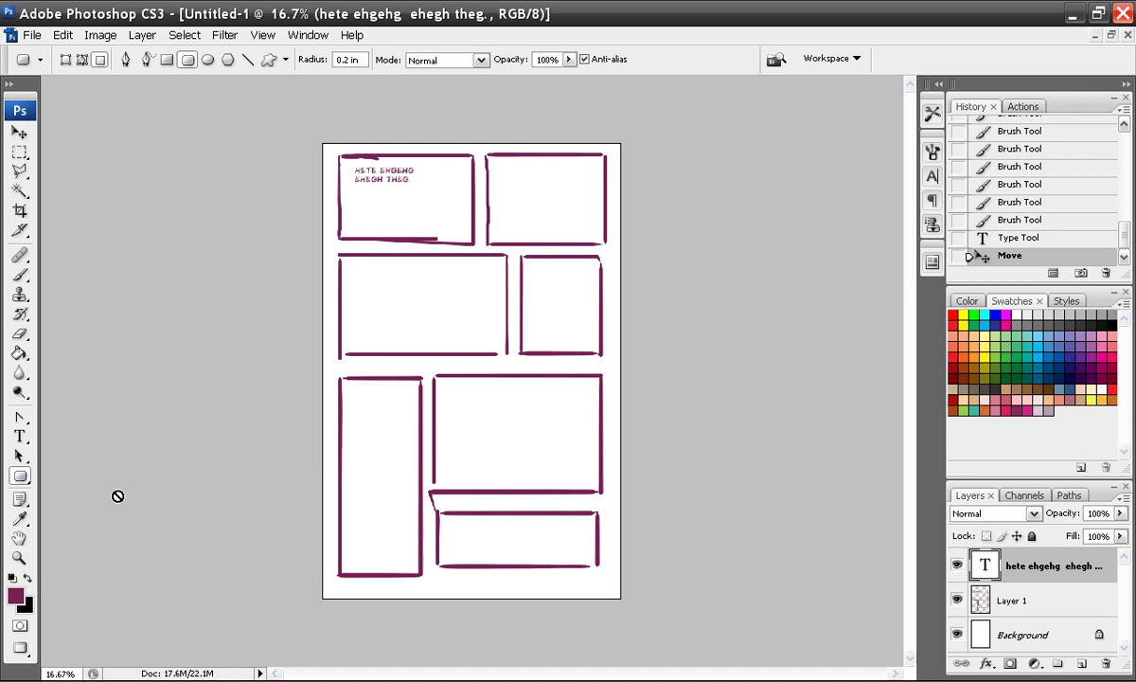
click(370, 267)
click(520, 286)
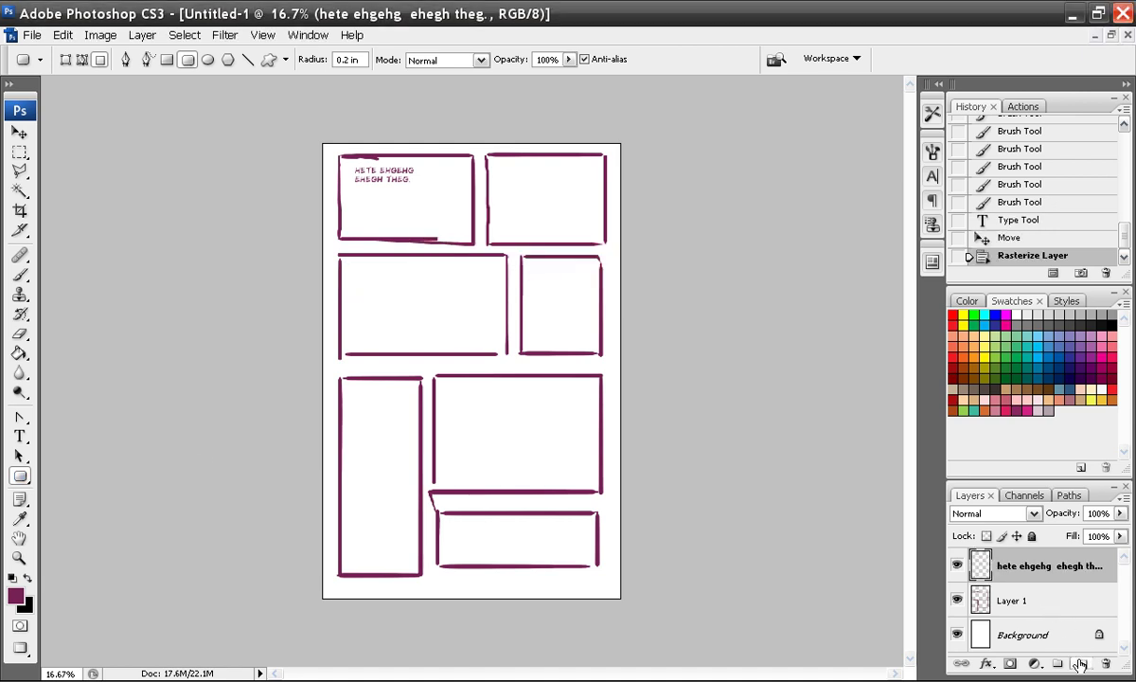
Create a new layer, try a purple rounded rectangle over the wide second-row panel's lower edge, and undo the shape
key(ctrl+shift+alt+n)
drag(355, 308, 455, 371)
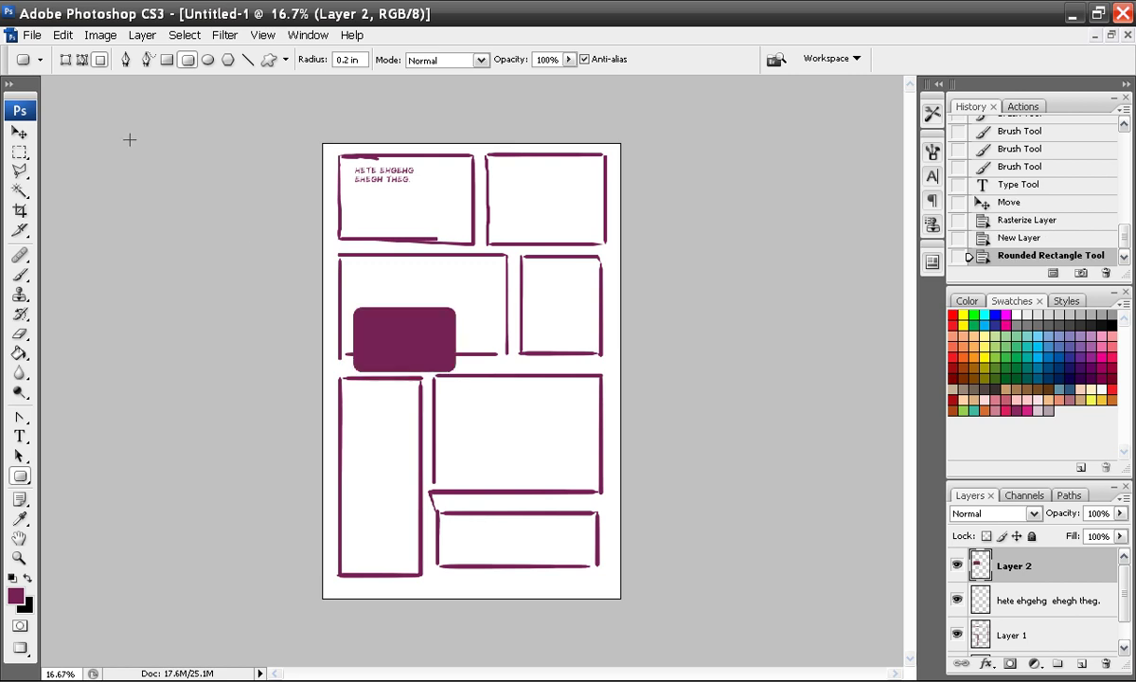
click(62, 35)
click(76, 50)
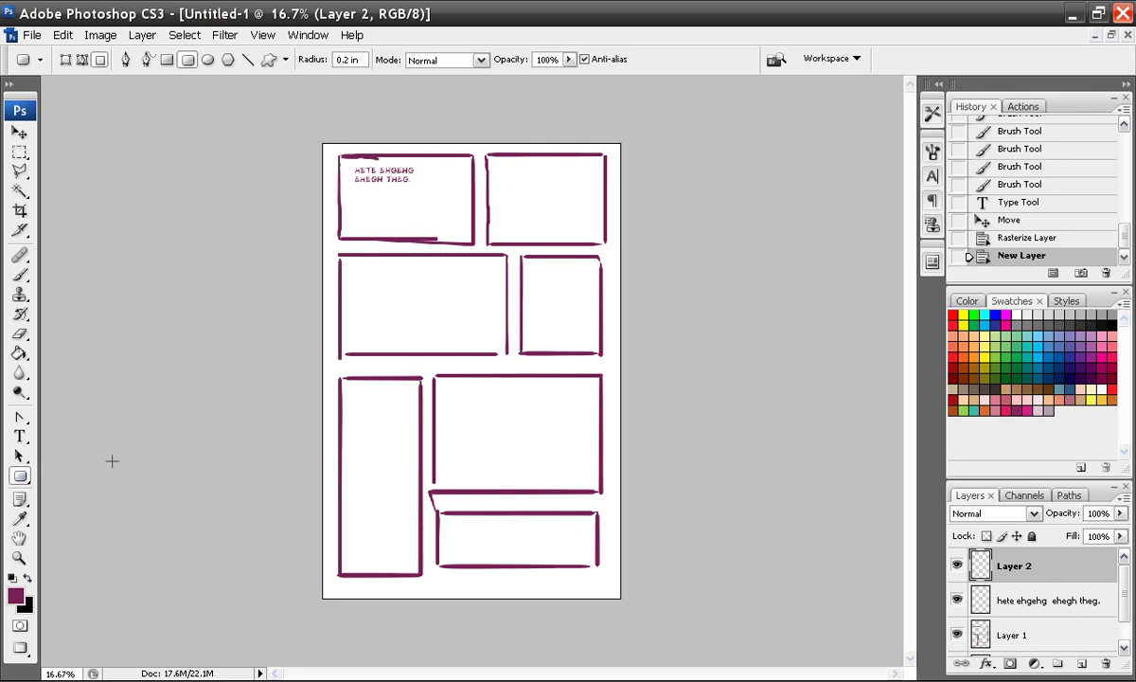
Place the empty layer beneath the text layer and draw a white rounded rectangle behind the text as a balloon
click(1036, 316)
drag(1014, 566, 1009, 609)
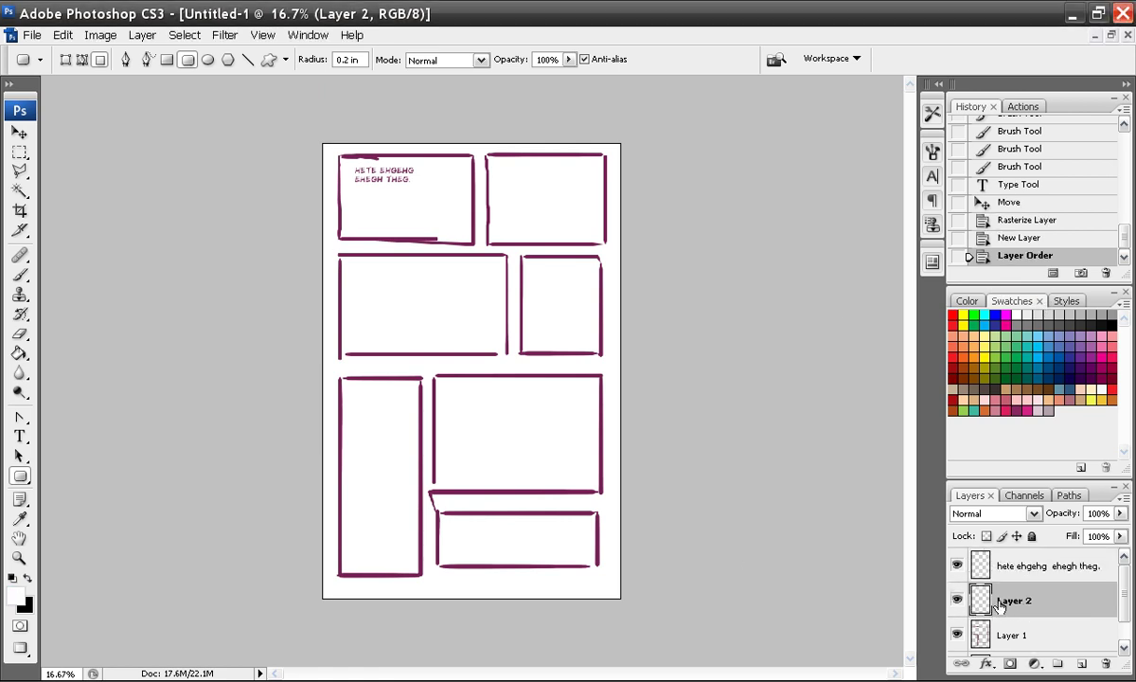
drag(361, 170, 421, 190)
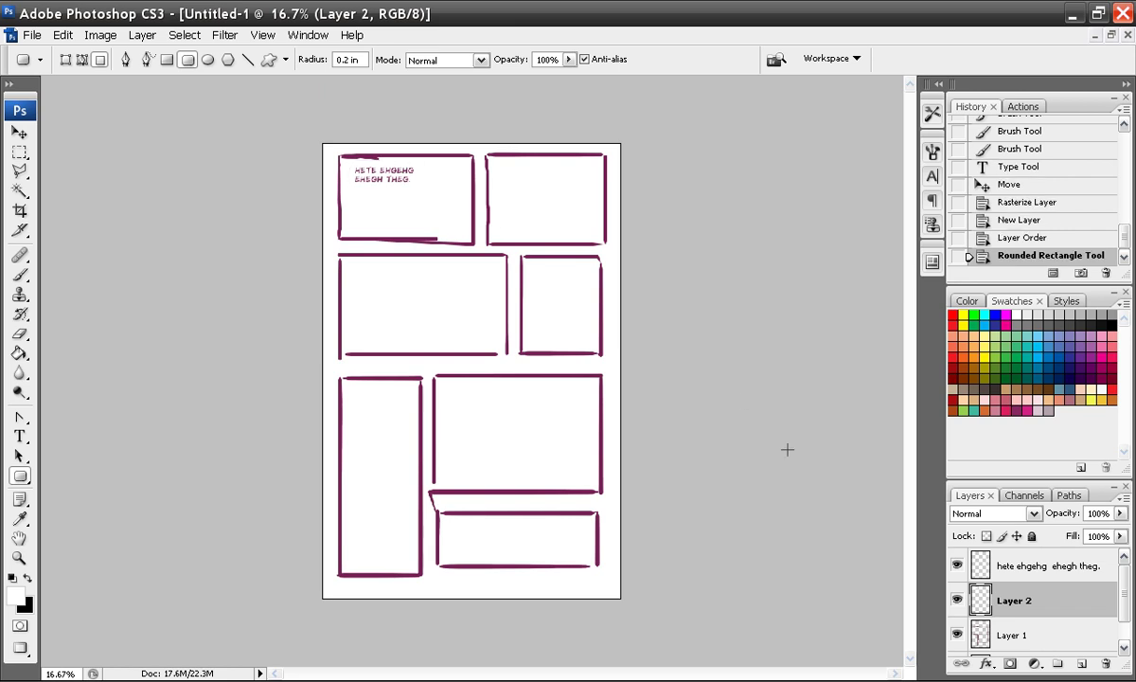
Fill the Background layer with light grey using the Paint Bucket
scroll(1053, 540, down, 1)
click(1029, 640)
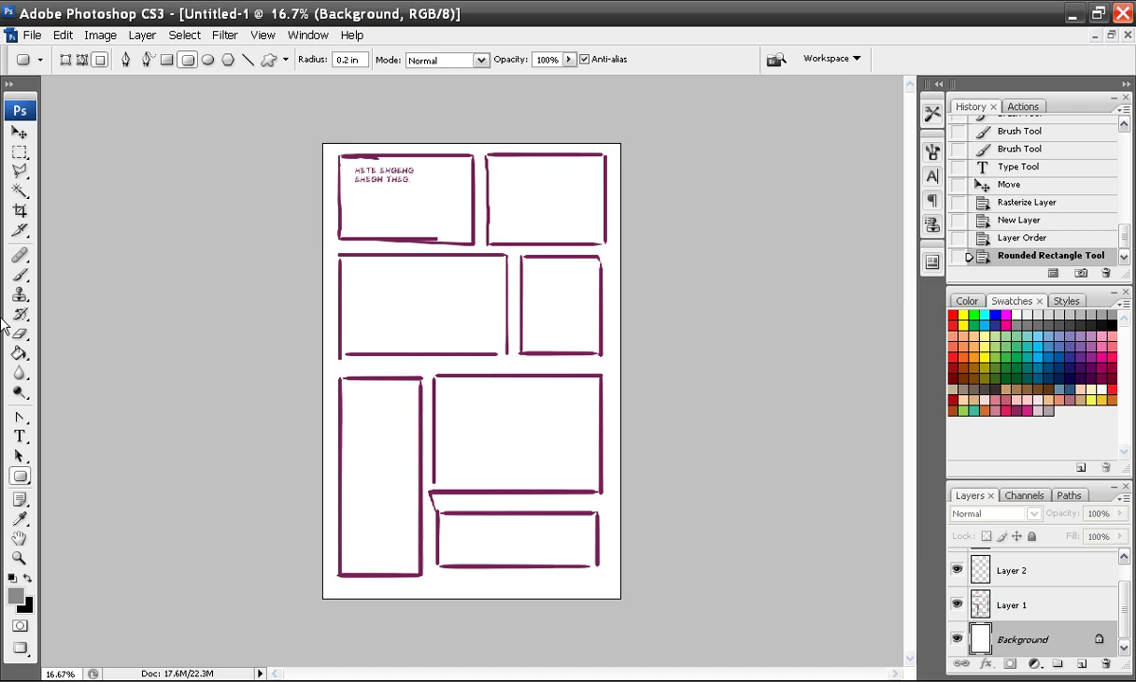
click(19, 352)
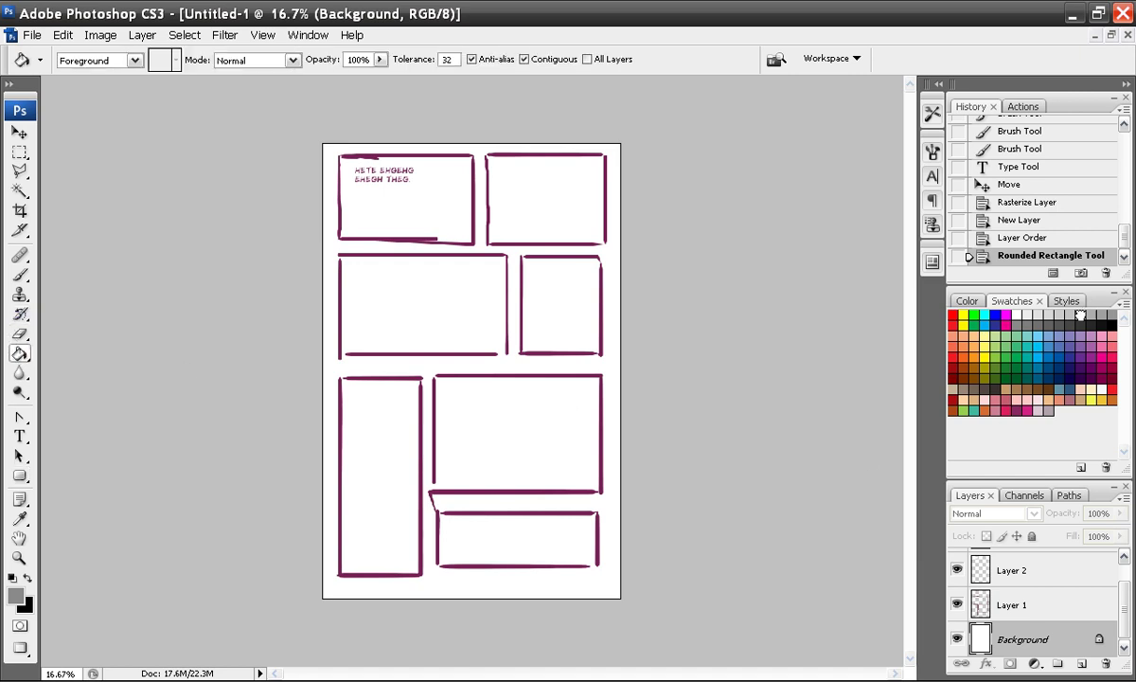
click(327, 433)
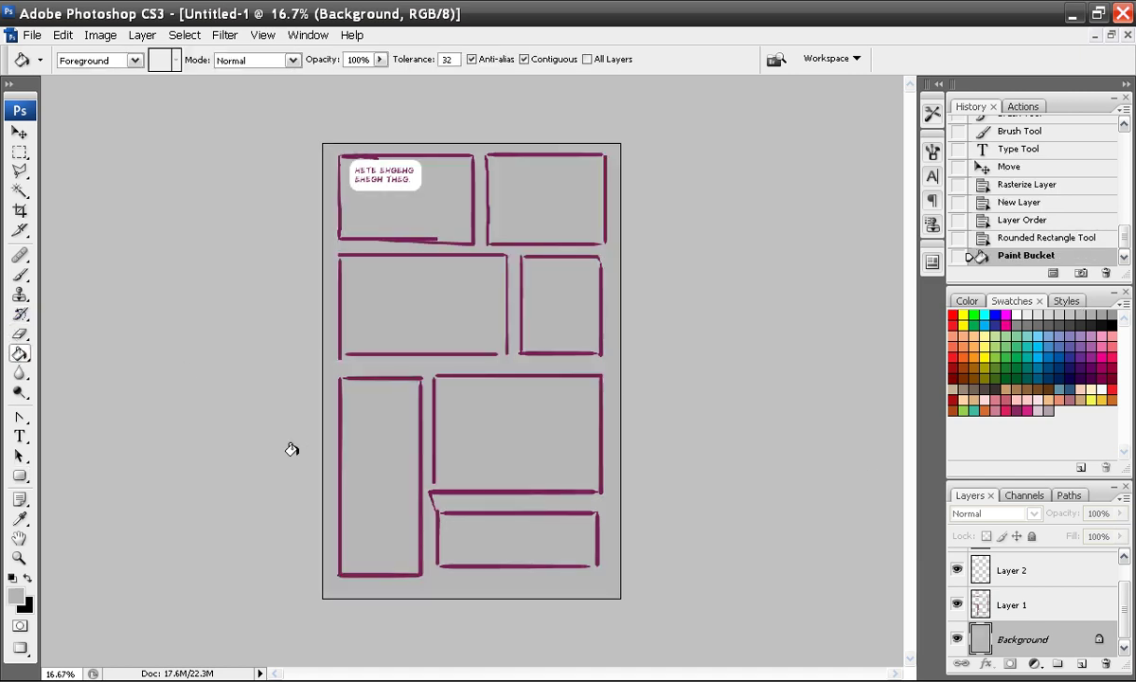
On the balloon's layer, outline a thin pointed tail at the balloon's lower-right corner with the Polygonal Lasso
click(1026, 573)
scroll(1051, 592, up, 1)
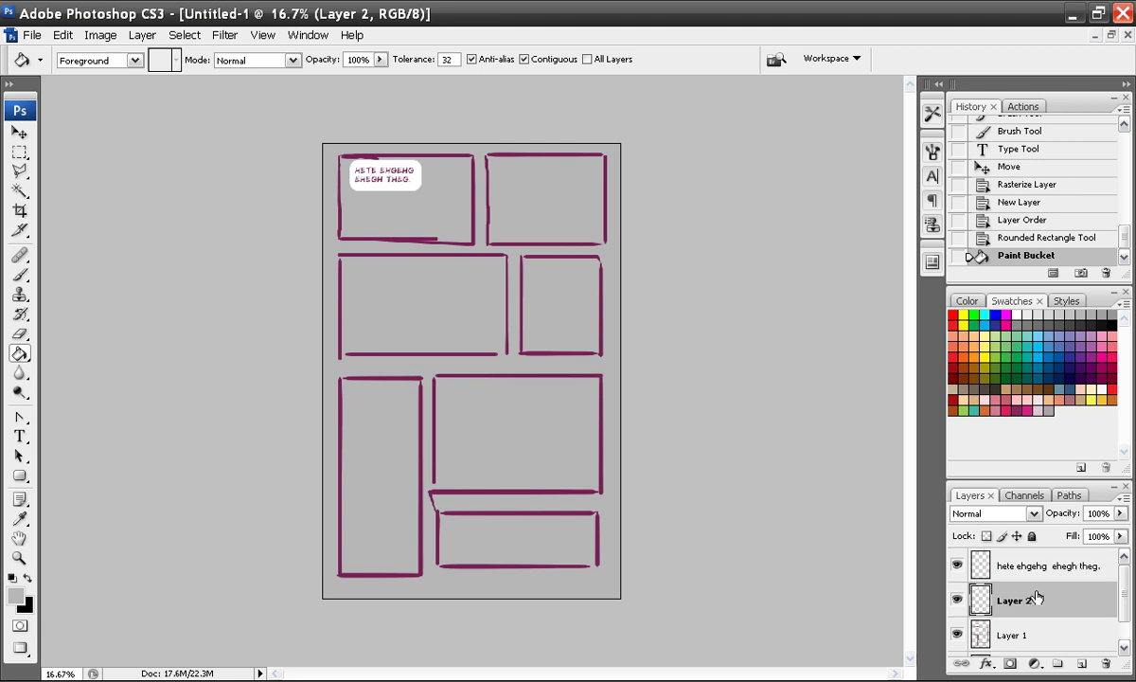
click(17, 175)
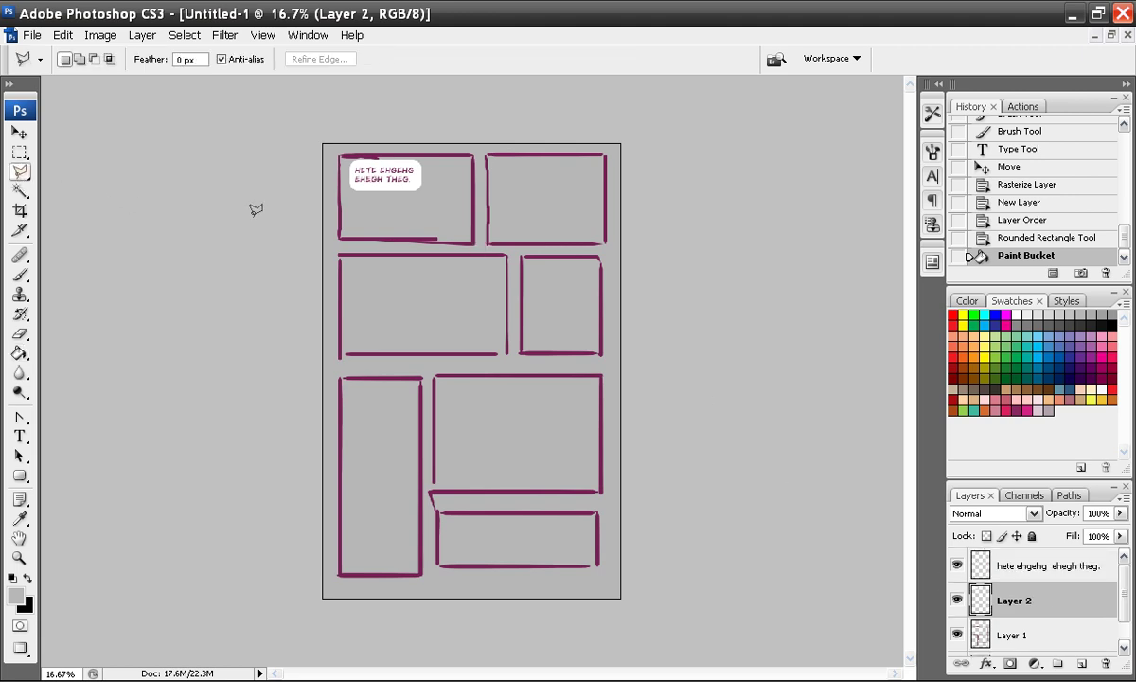
click(432, 194)
double_click(422, 179)
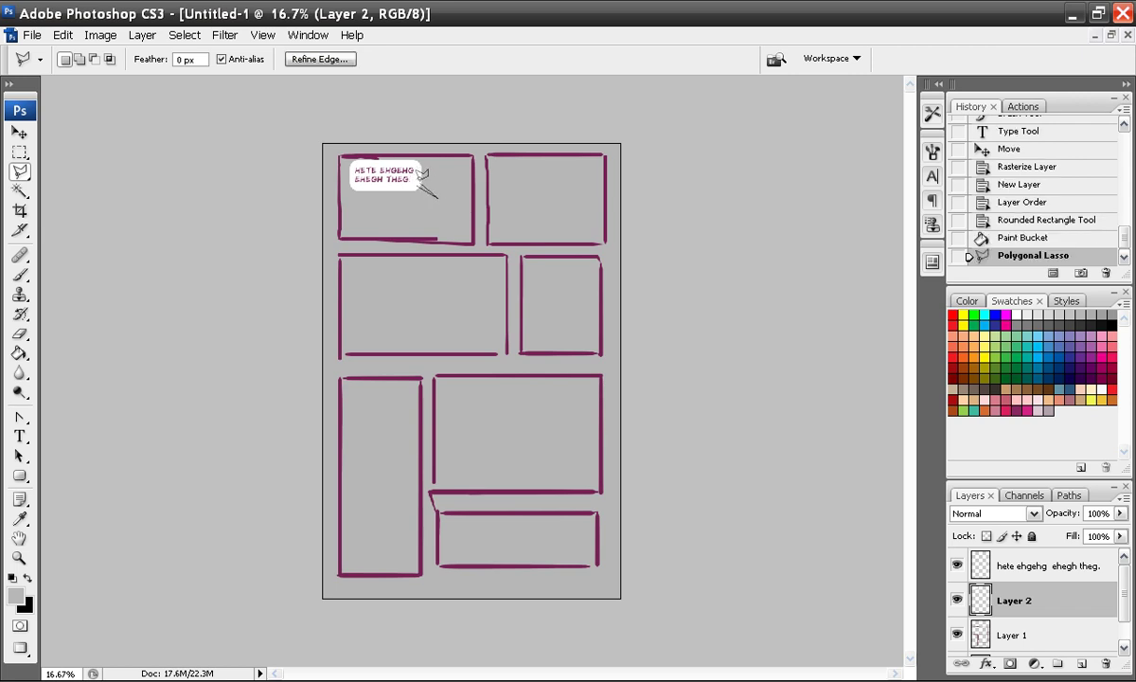
double_click(420, 174)
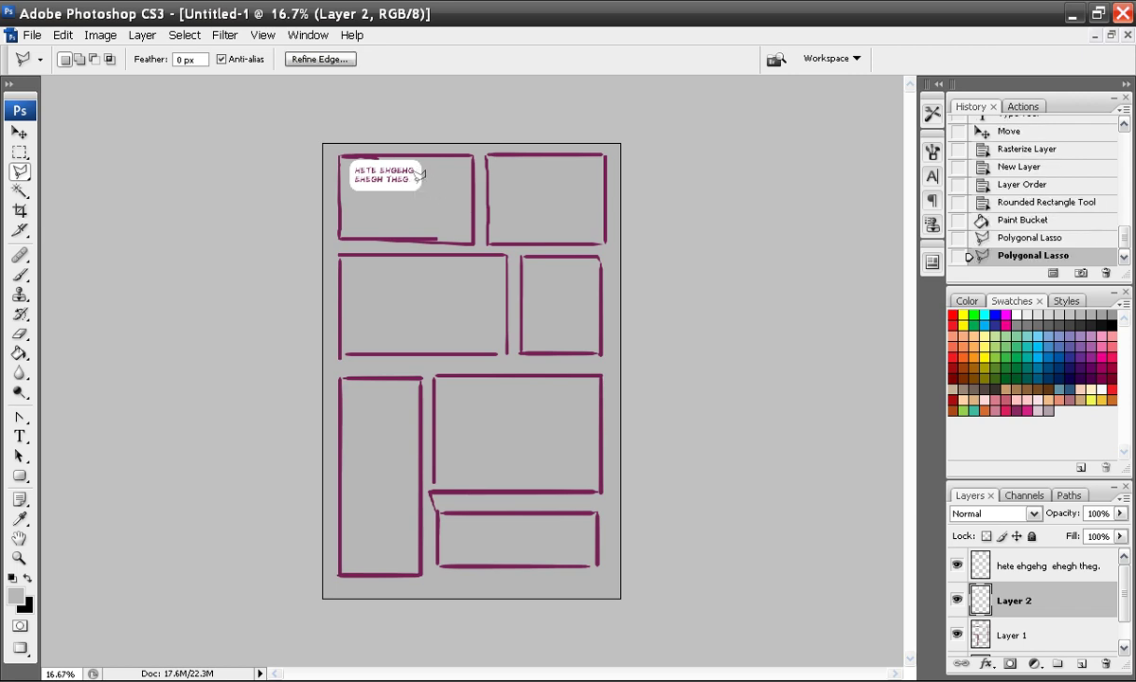
Paint the tail selection white with a brush of about 86 px and deselect it
click(19, 275)
right_click(449, 237)
drag(492, 272, 545, 272)
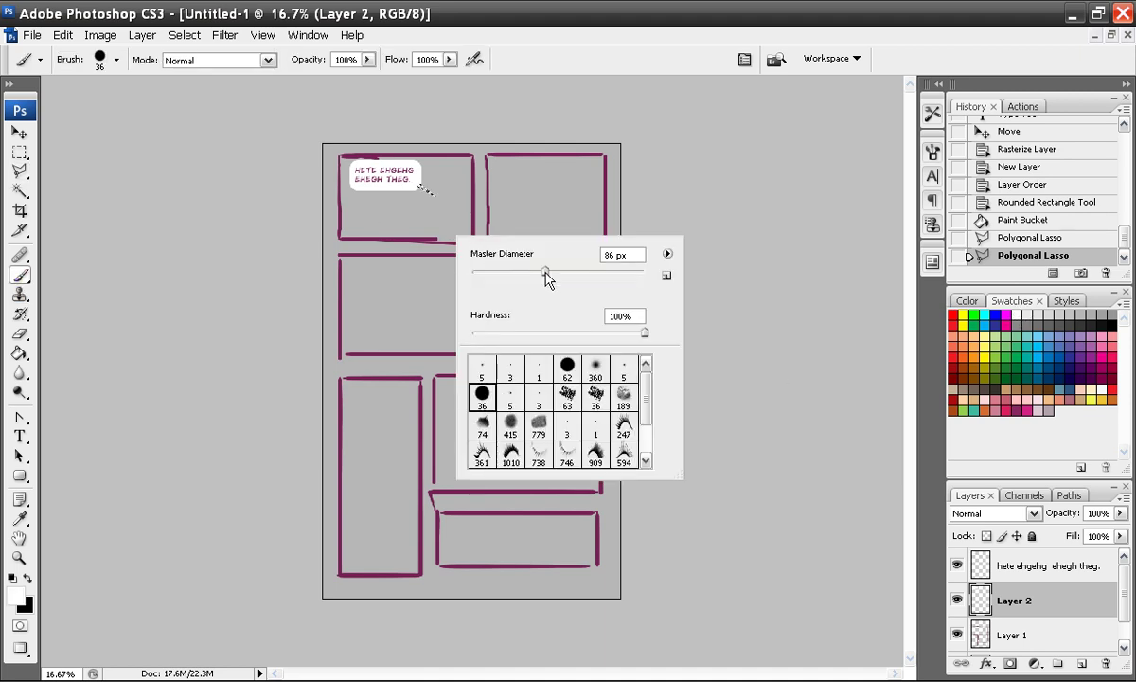
click(425, 200)
click(425, 194)
click(19, 151)
click(245, 197)
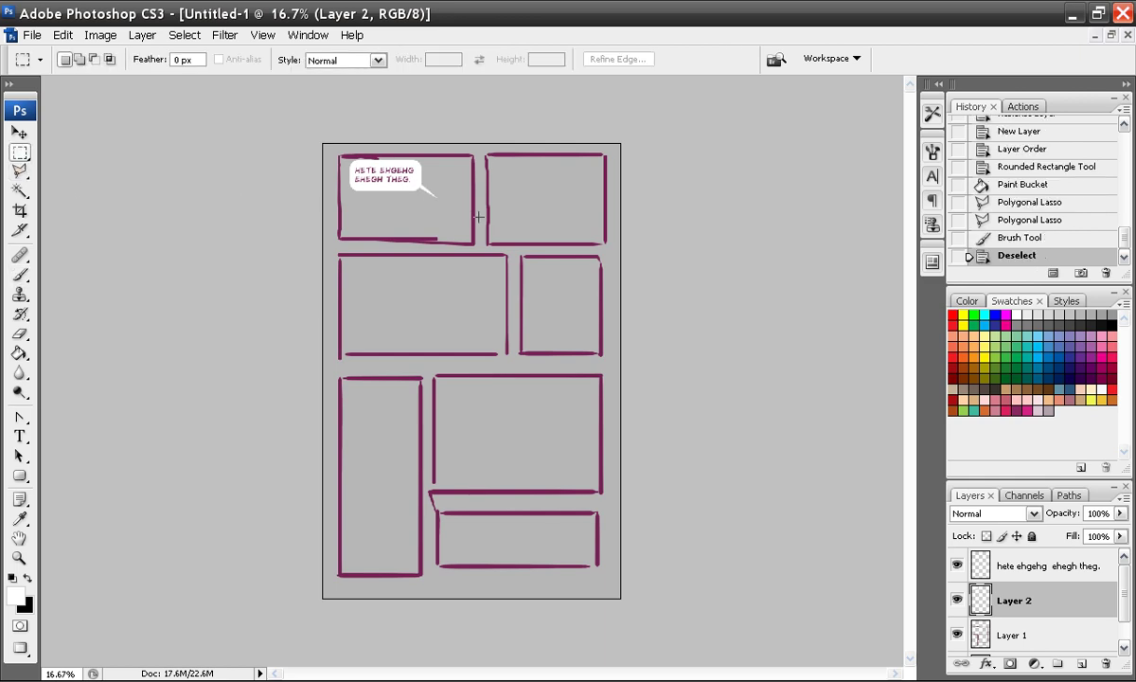
Load the balloon layer's outline as a selection, stroke it with a 1 px centered black line, and deselect
ctrl+click(981, 602)
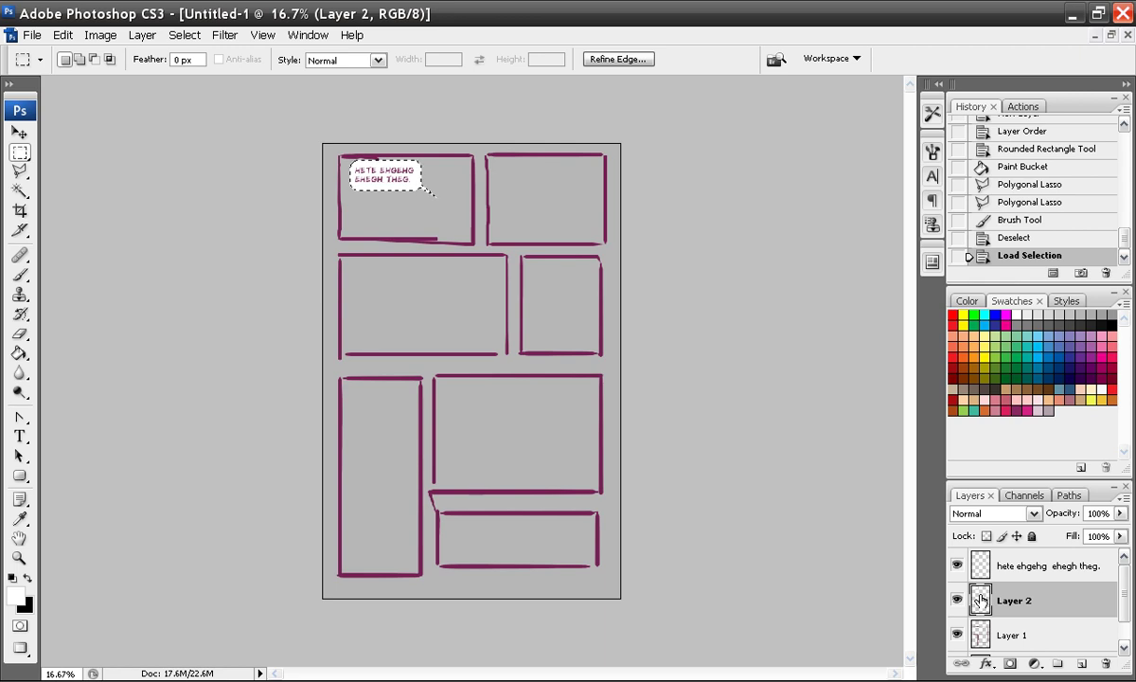
click(62, 36)
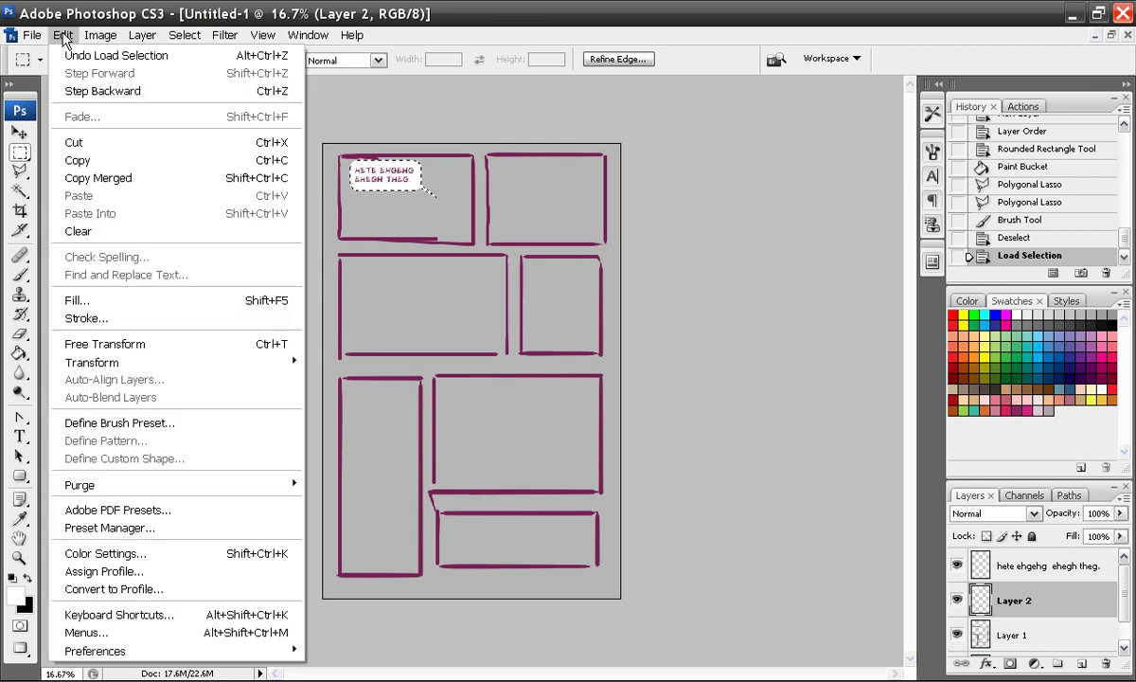
click(101, 318)
click(156, 462)
click(702, 385)
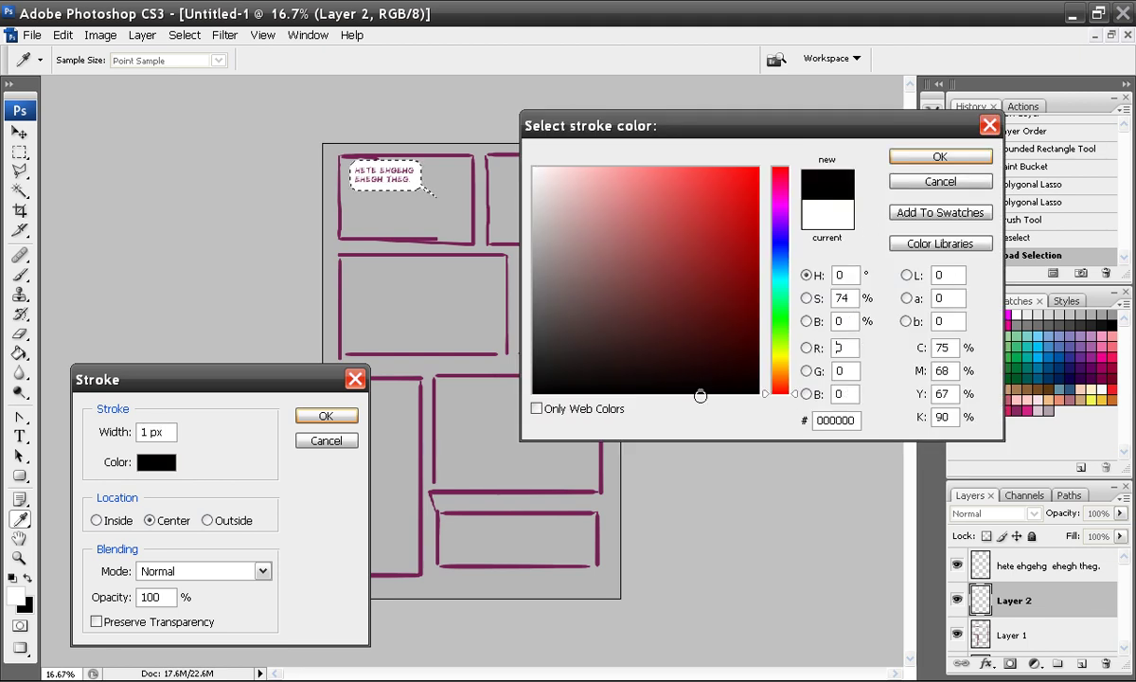
click(940, 157)
click(317, 414)
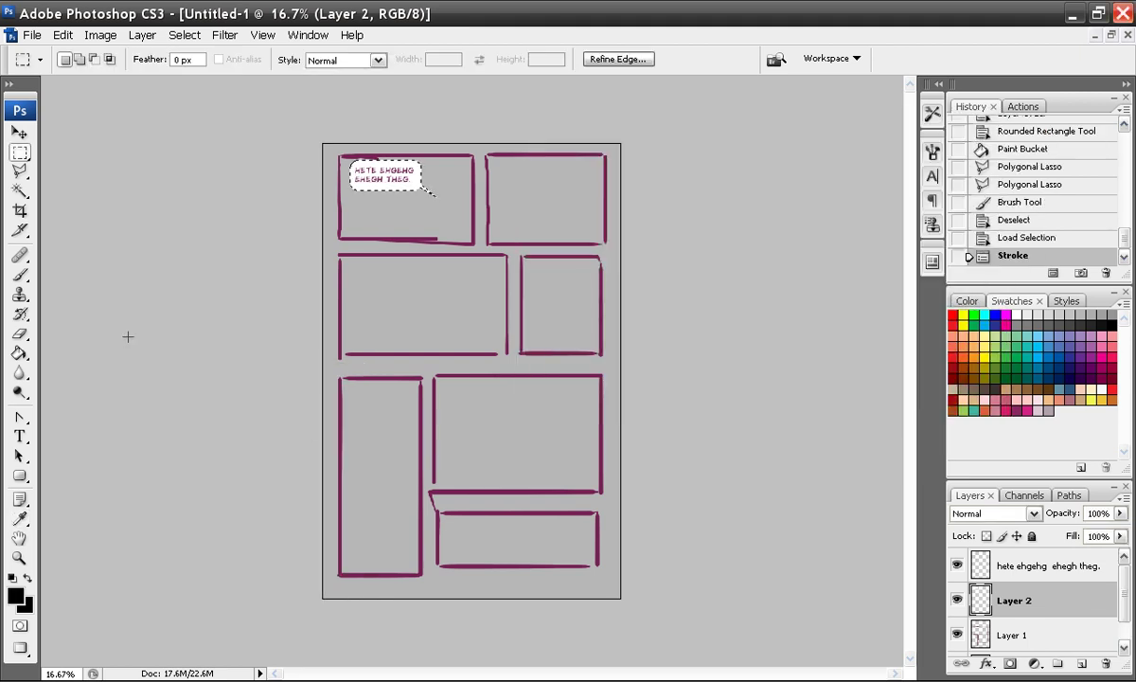
click(121, 168)
Inspect the outlined balloon, its tail and its lettering at actual pixel size, and return to the full-page view
click(268, 38)
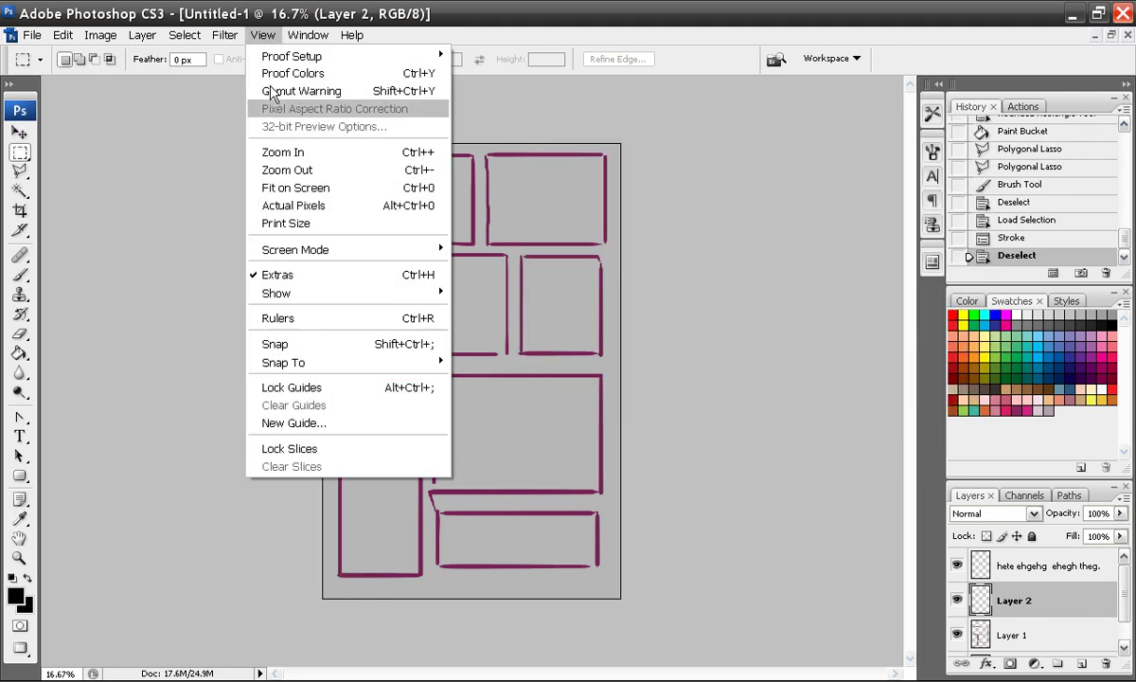
click(296, 205)
drag(406, 194, 515, 358)
drag(445, 104, 616, 653)
drag(609, 236, 458, 530)
drag(483, 435, 546, 450)
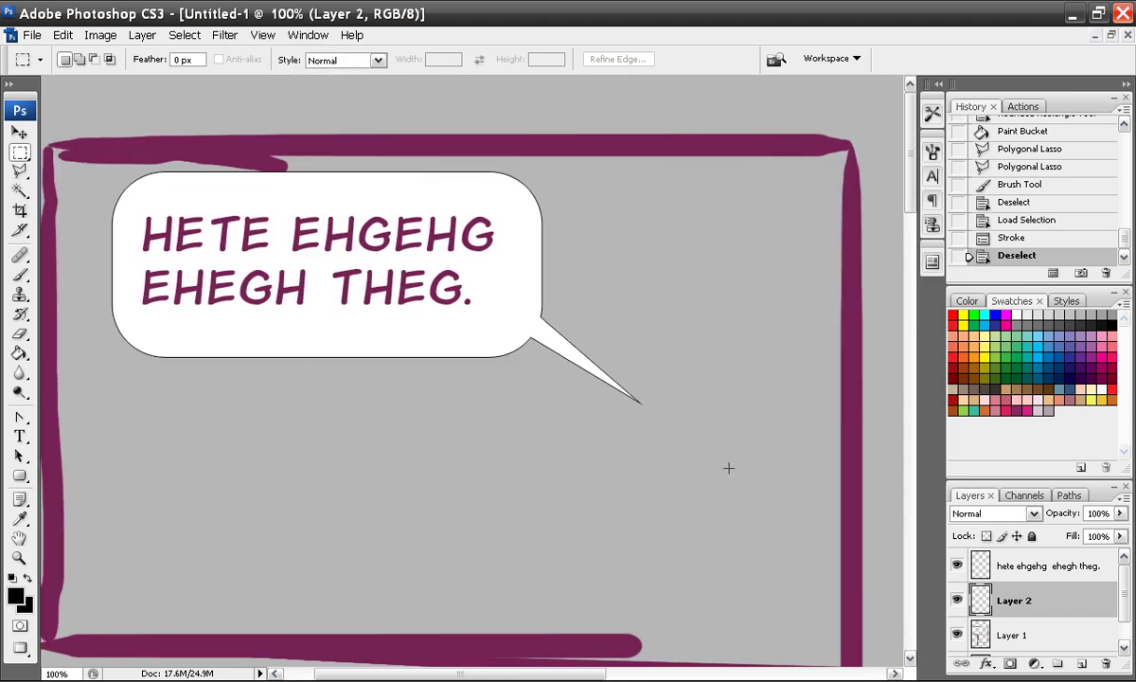
click(262, 36)
click(303, 210)
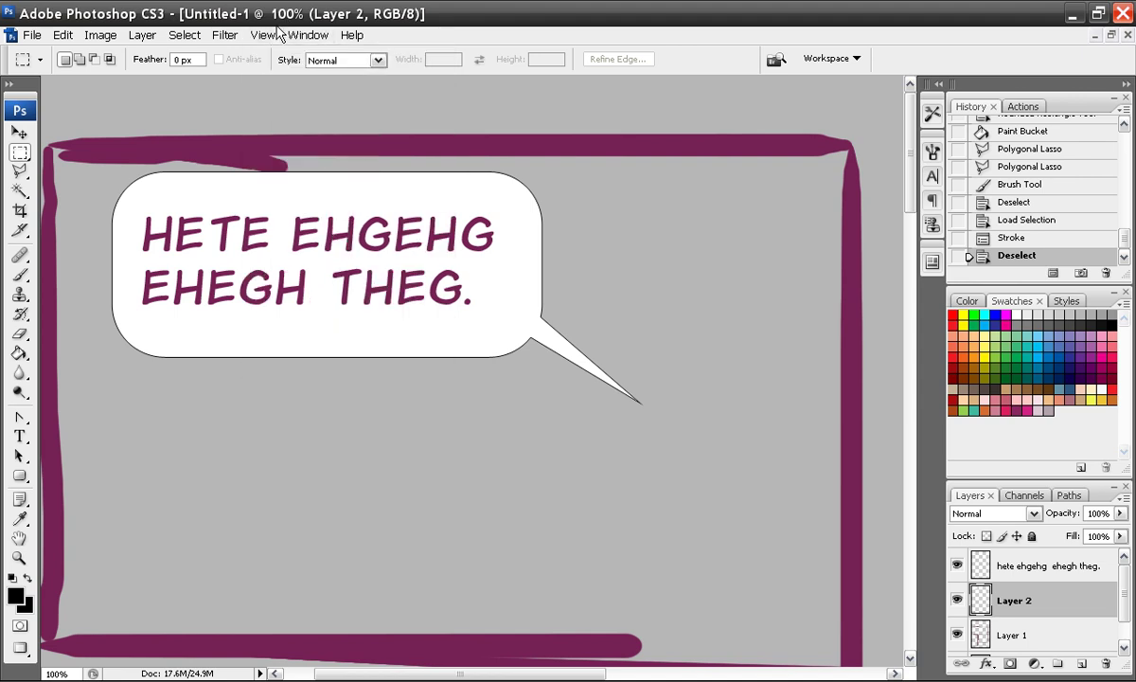
click(271, 34)
click(295, 188)
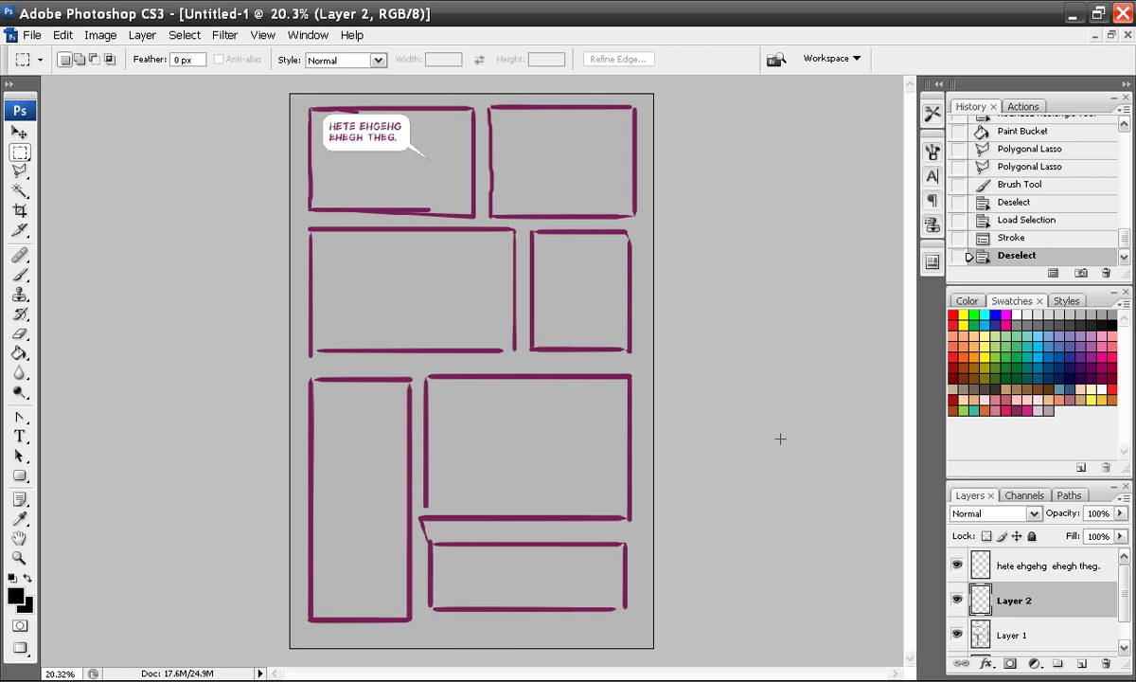
Delete the balloon layer, the text layer and the panel layout layer
click(1106, 666)
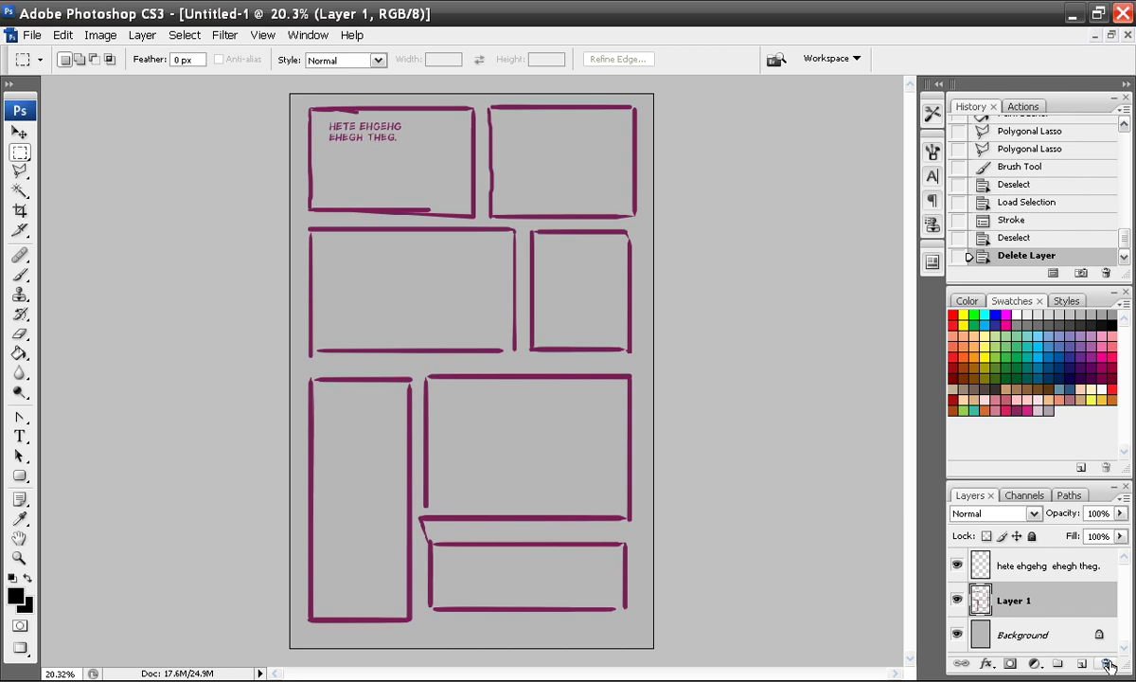
click(1060, 568)
key(Delete)
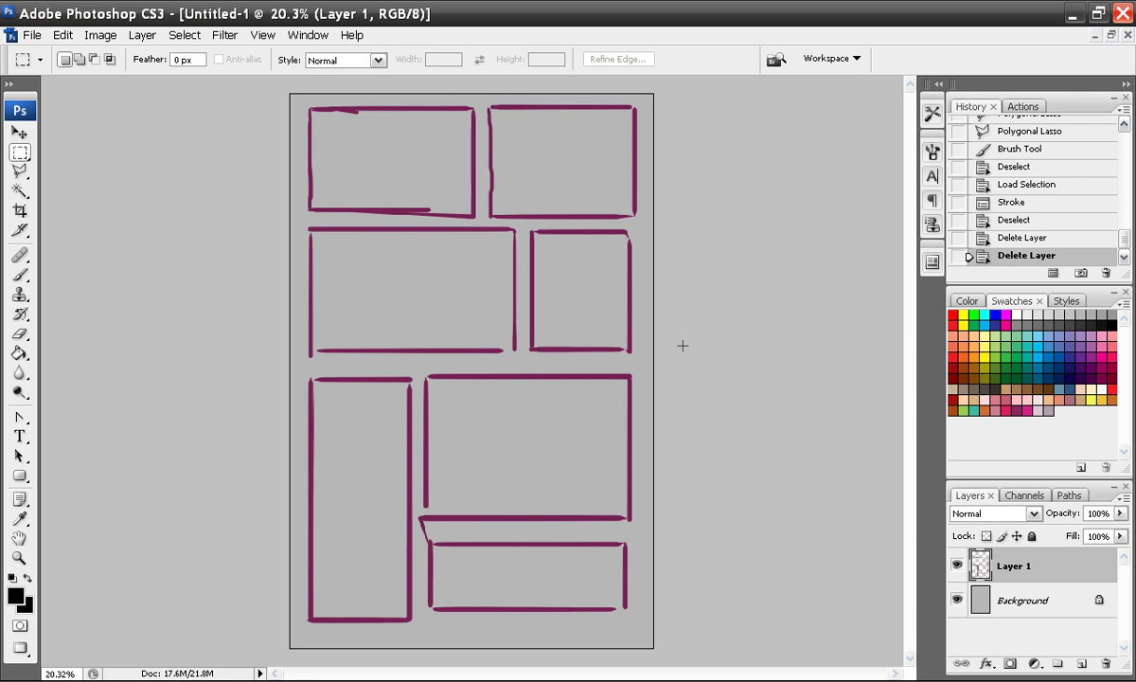
click(1106, 664)
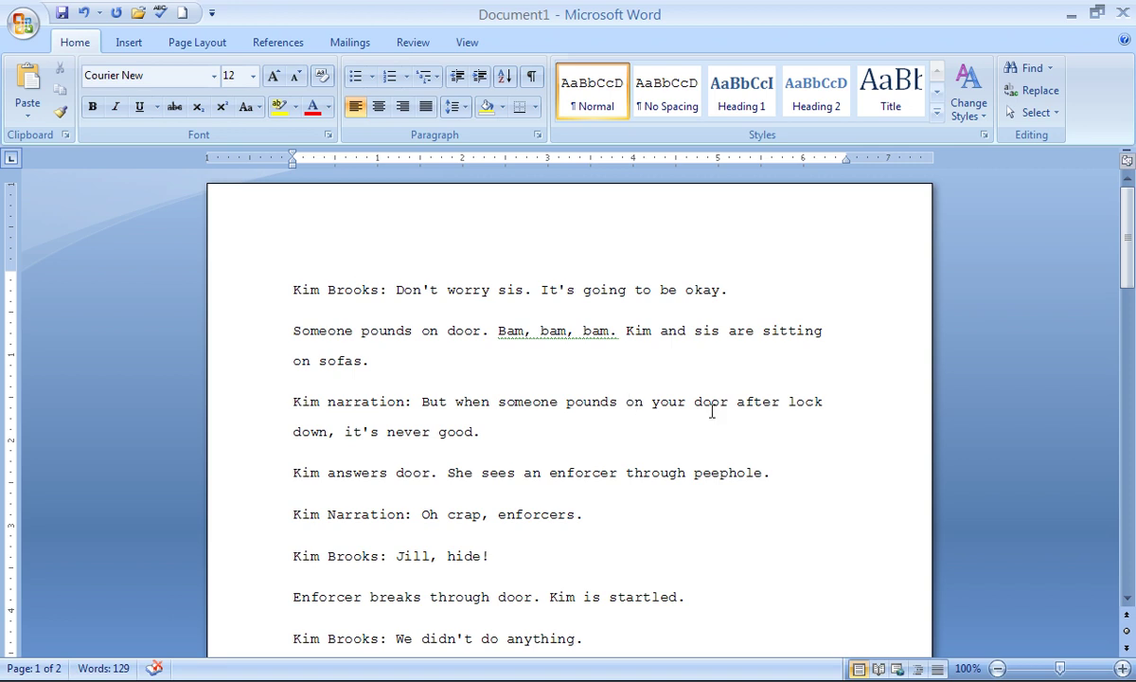
Switch to the comic script in Word and highlight its first three entries, ending with "it's never good."
mouse_move(1126, 242)
mouse_down()
mouse_move(1110, 377)
mouse_move(1128, 248)
mouse_up()
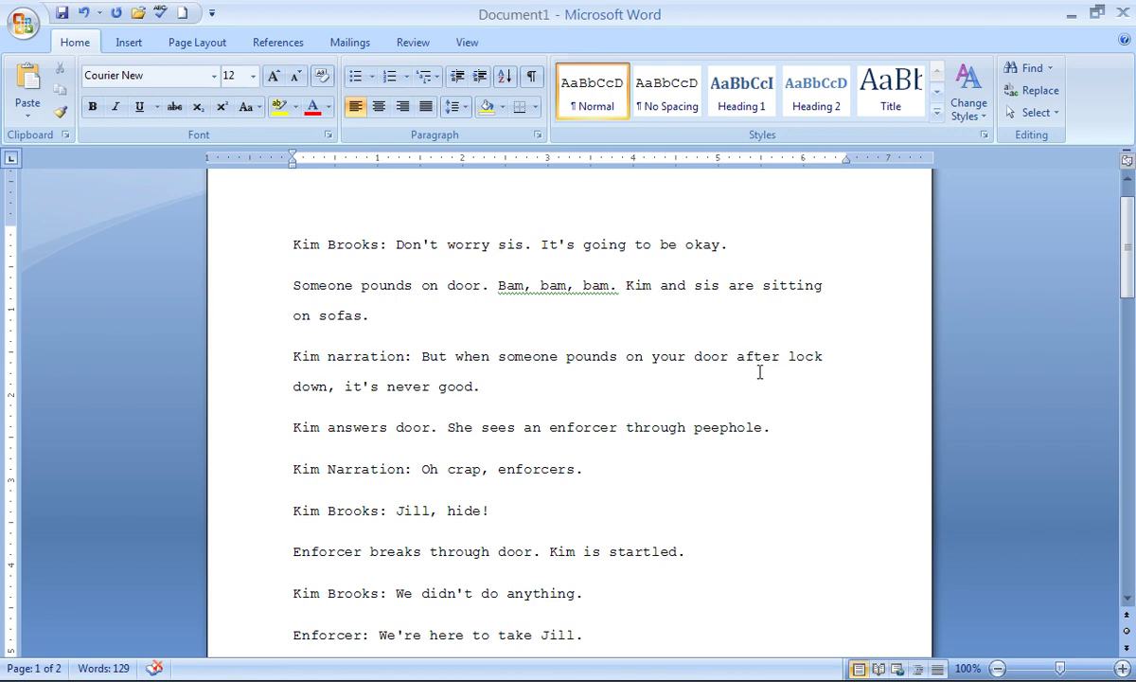
drag(495, 387, 263, 247)
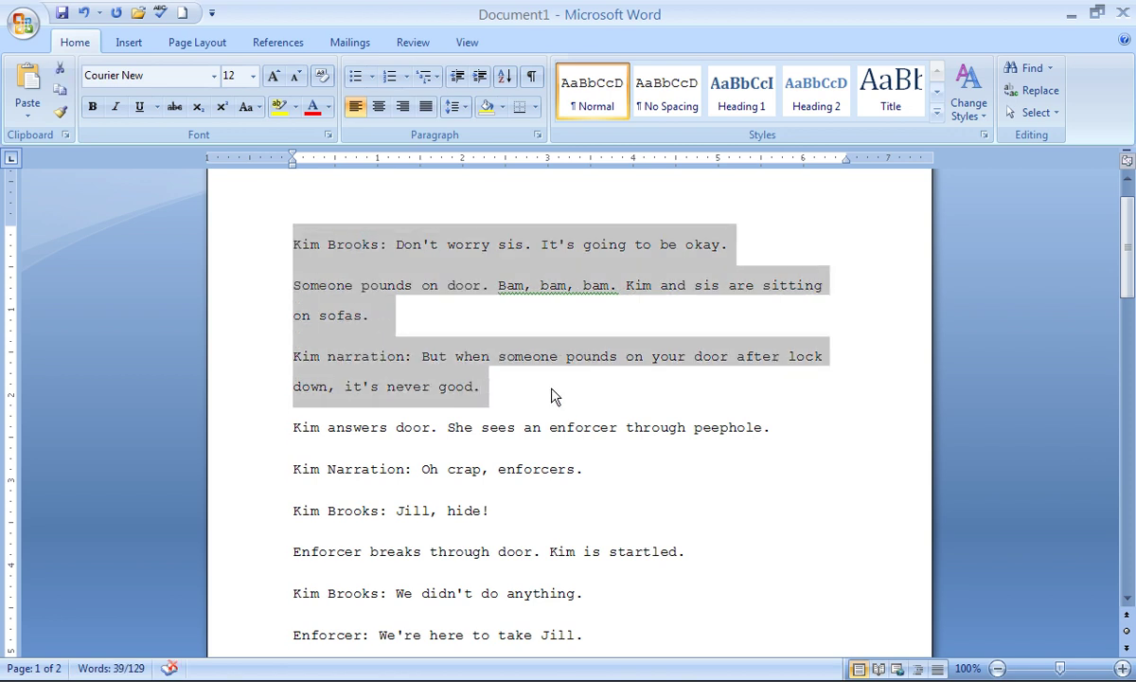
Clear the script highlight, switch to Photoshop to examine the panels and balloons of scene1-1.jpg, and close that image
click(521, 386)
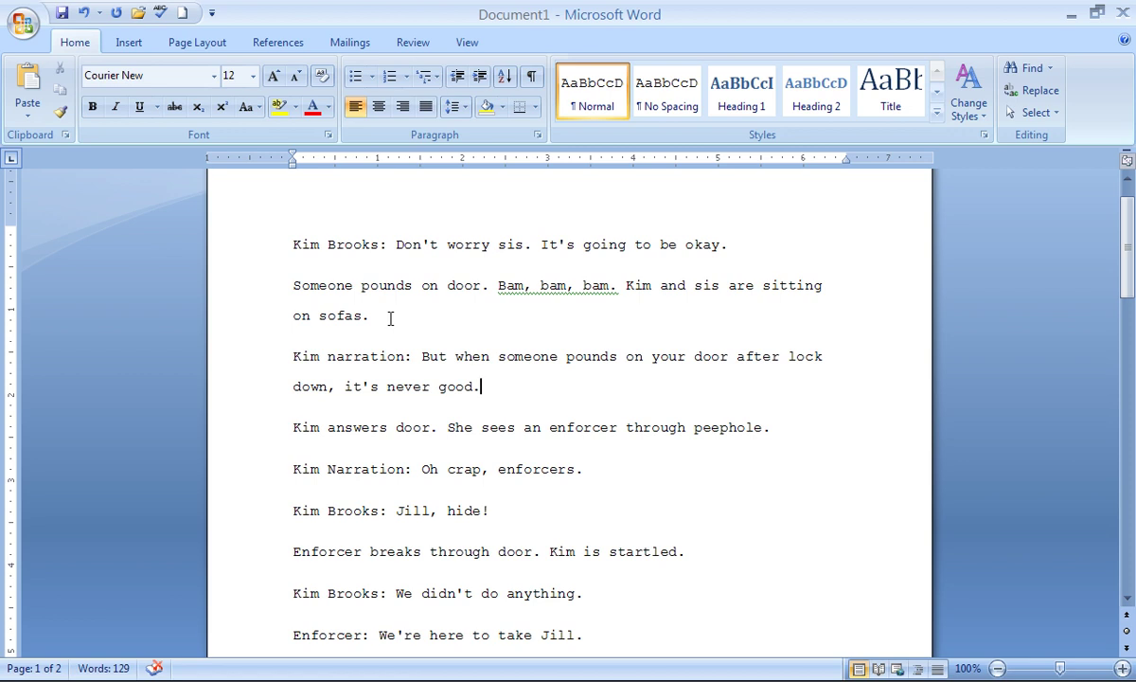
click(284, 678)
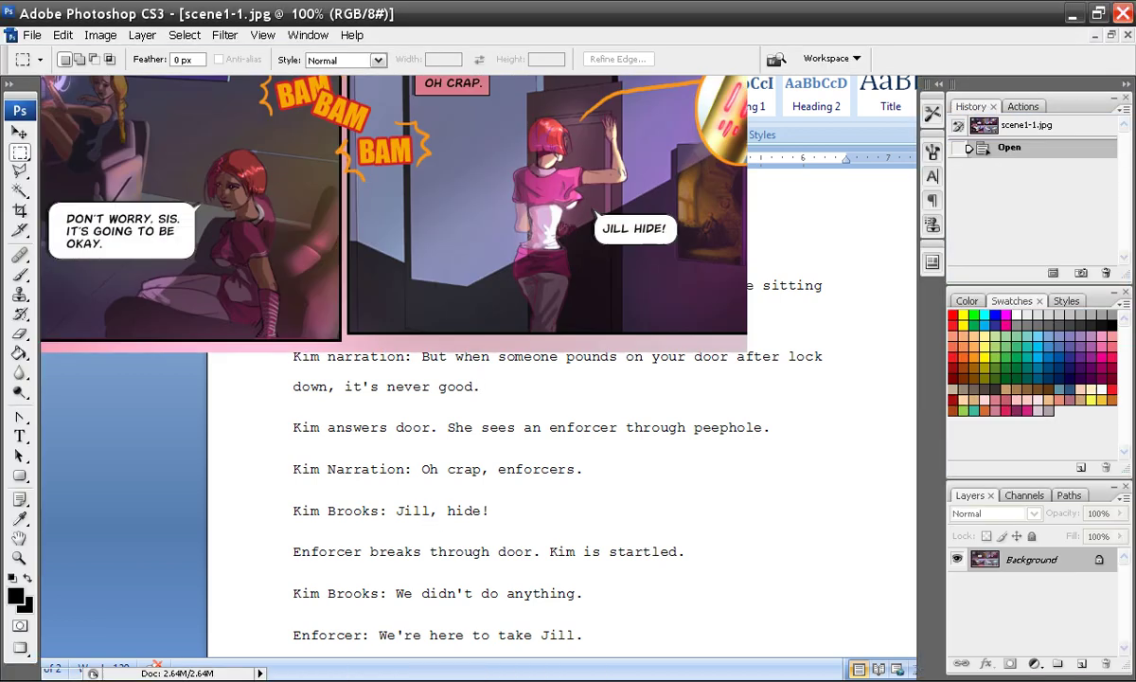
drag(637, 675, 499, 675)
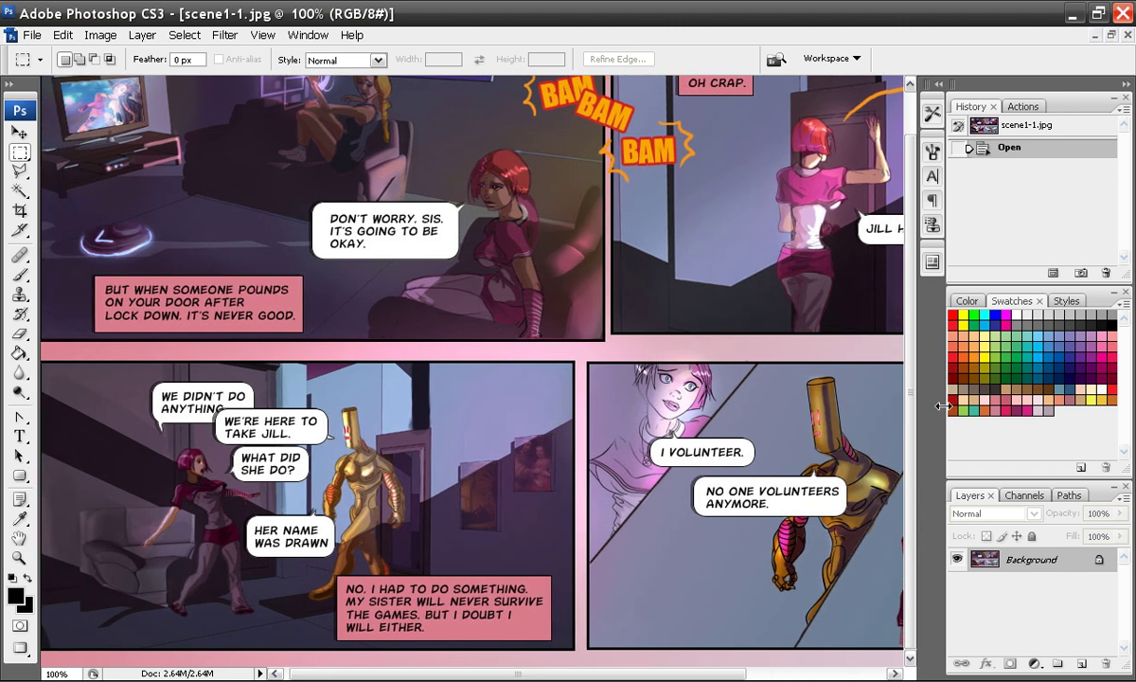
scroll(855, 352, up, 2)
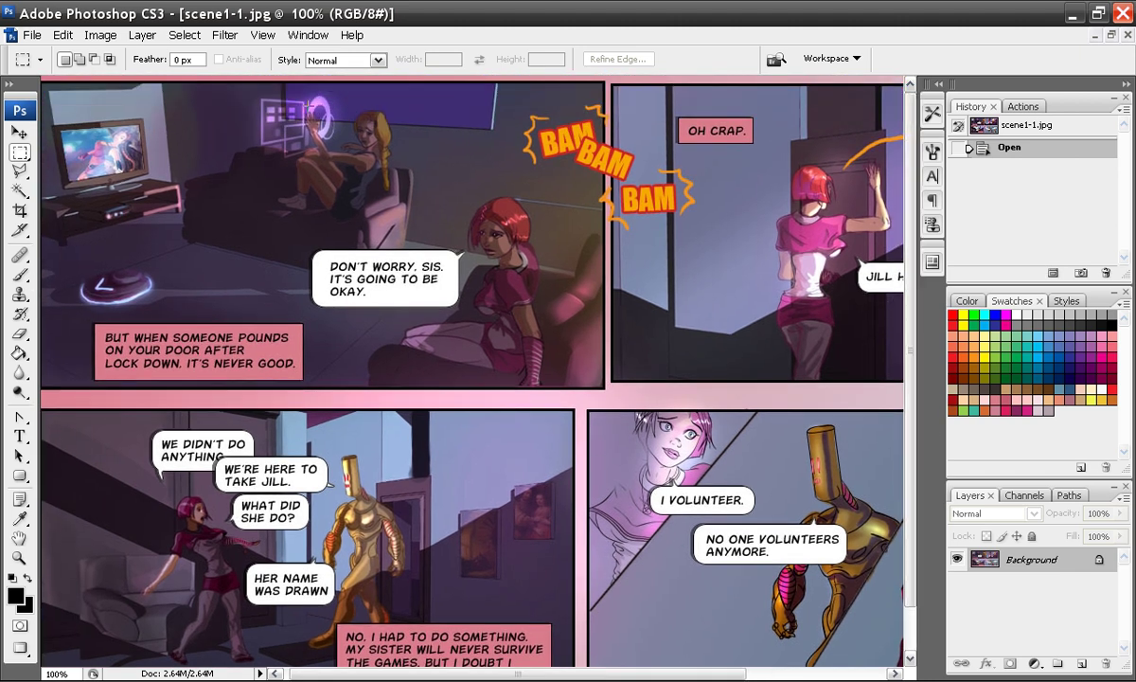
click(1127, 36)
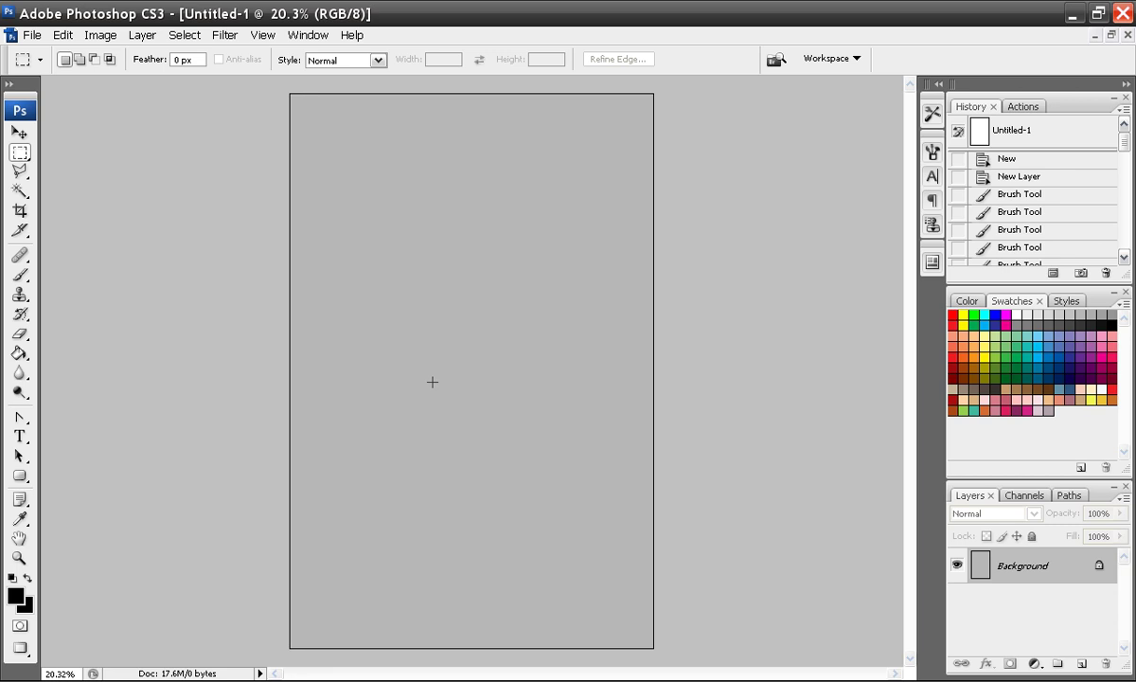
Add a new layer and sketch the first panel's frame in the page's upper-left area with a 19 px black brush
key(b)
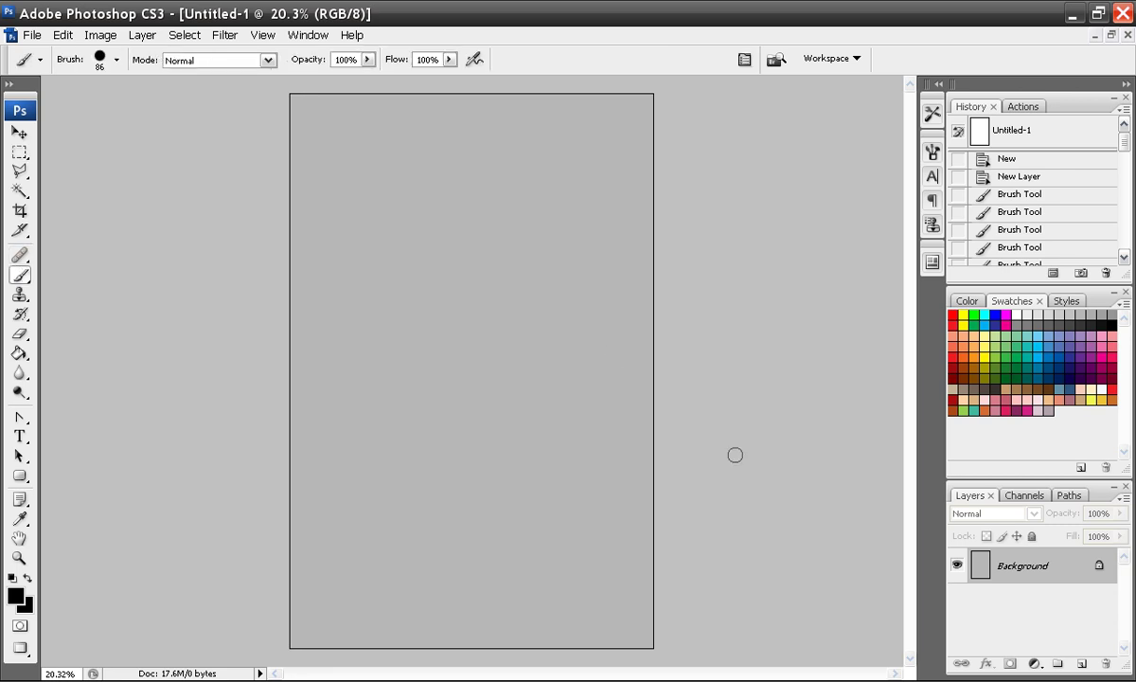
key(ctrl+shift+alt+n)
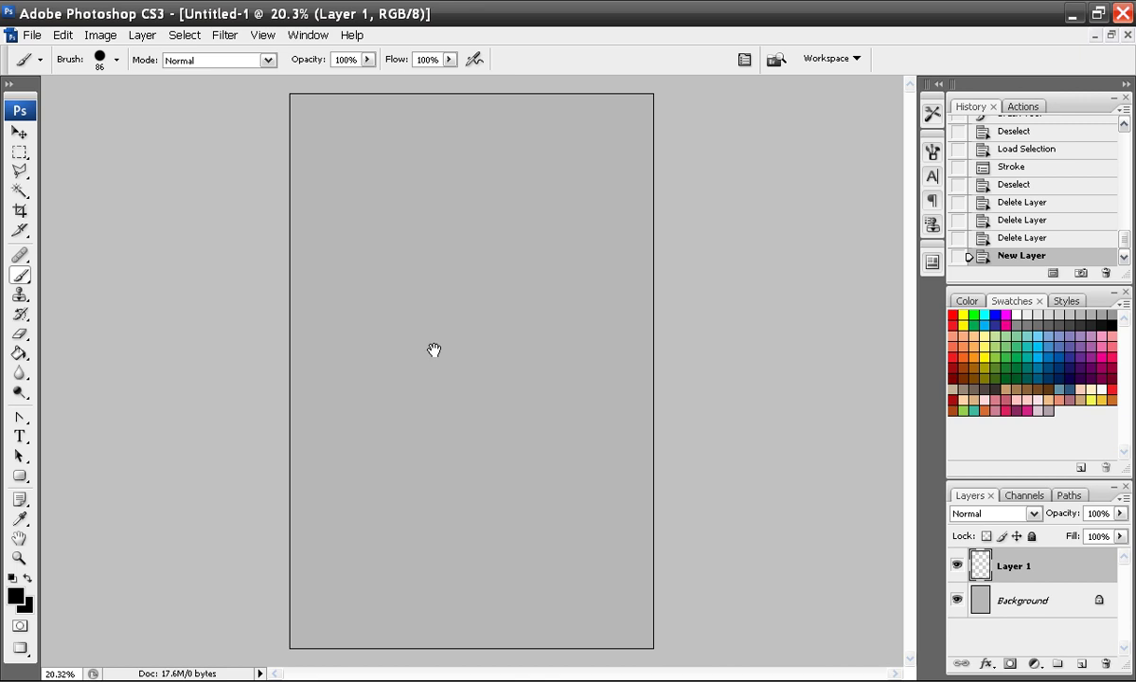
right_click(459, 307)
click(488, 434)
drag(484, 335, 496, 335)
mouse_move(312, 124)
mouse_down()
mouse_move(310, 250)
mouse_move(507, 246)
mouse_up()
drag(479, 116, 490, 255)
mouse_move(312, 123)
mouse_down()
mouse_move(468, 114)
mouse_move(321, 120)
mouse_up()
Rough in the two seated figures inside the first panel, with a speech balloon beside the right figure and a caption box below
mouse_move(439, 175)
mouse_down()
mouse_move(443, 238)
mouse_move(481, 231)
mouse_move(437, 174)
mouse_move(464, 224)
mouse_up()
mouse_move(411, 131)
mouse_down()
mouse_move(350, 142)
mouse_move(367, 170)
mouse_move(404, 139)
mouse_move(357, 159)
mouse_move(425, 157)
mouse_move(401, 138)
mouse_move(406, 127)
mouse_move(406, 150)
mouse_move(373, 142)
mouse_move(380, 149)
mouse_move(410, 129)
mouse_move(333, 132)
mouse_move(344, 150)
mouse_move(316, 197)
mouse_up()
mouse_move(333, 153)
mouse_down()
mouse_move(309, 193)
mouse_move(318, 203)
mouse_up()
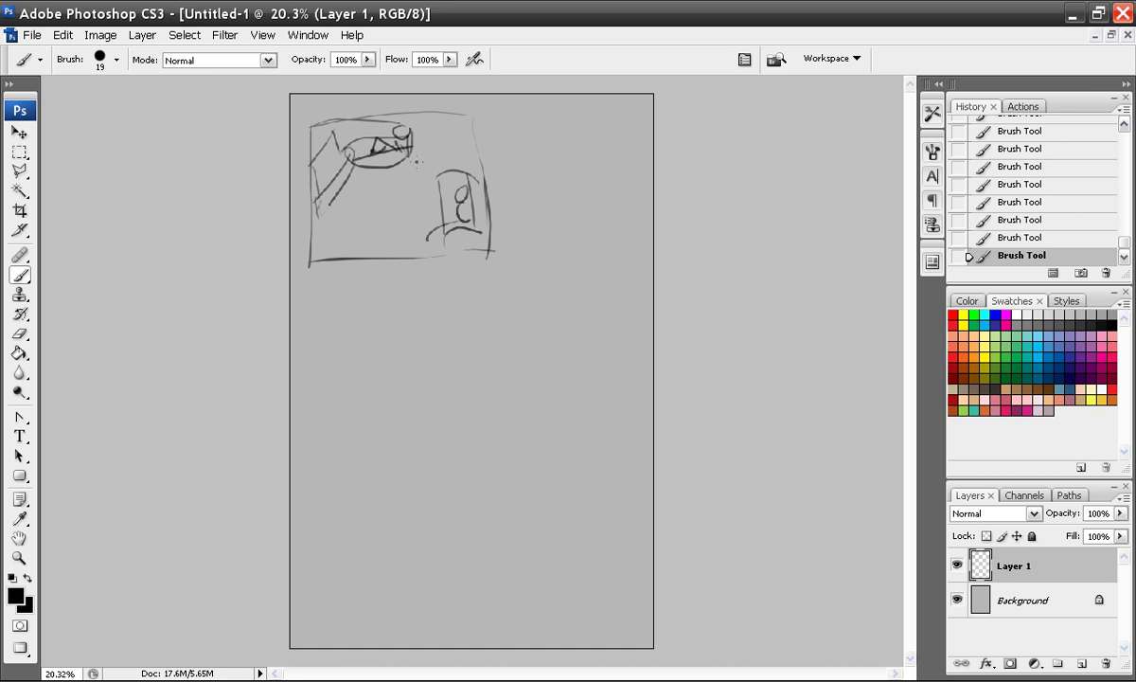
mouse_move(436, 194)
mouse_down()
mouse_move(406, 189)
mouse_move(397, 206)
mouse_move(449, 194)
mouse_up()
mouse_move(414, 232)
mouse_down()
mouse_move(367, 231)
mouse_move(368, 251)
mouse_move(414, 250)
mouse_move(414, 232)
mouse_move(368, 230)
mouse_up()
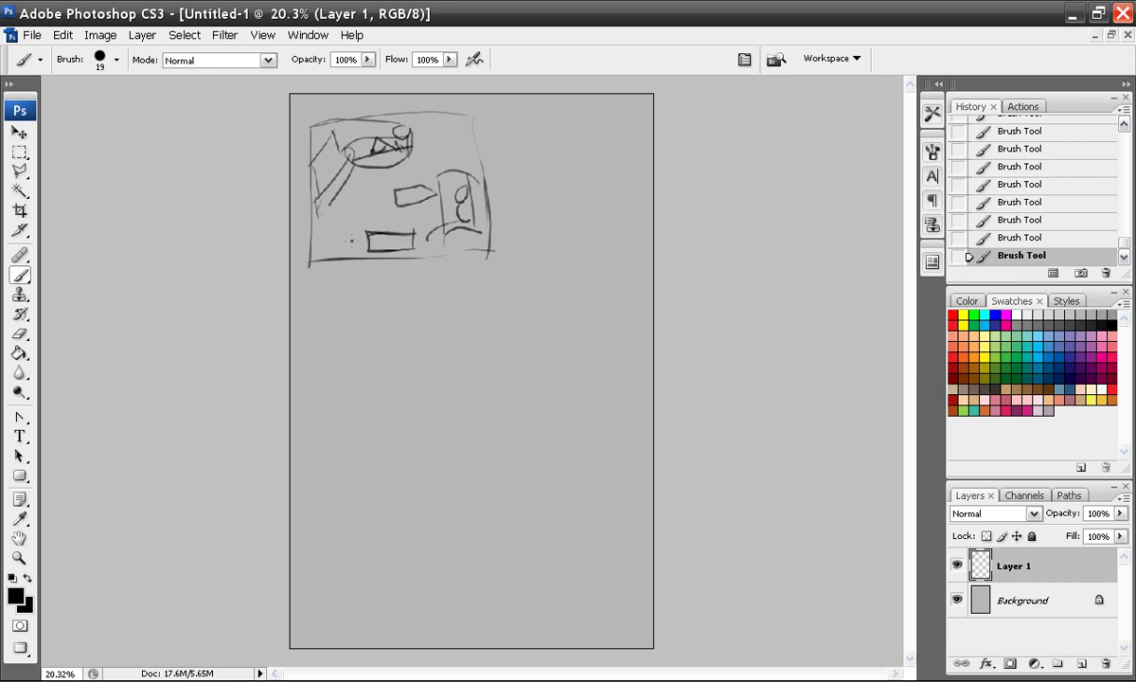